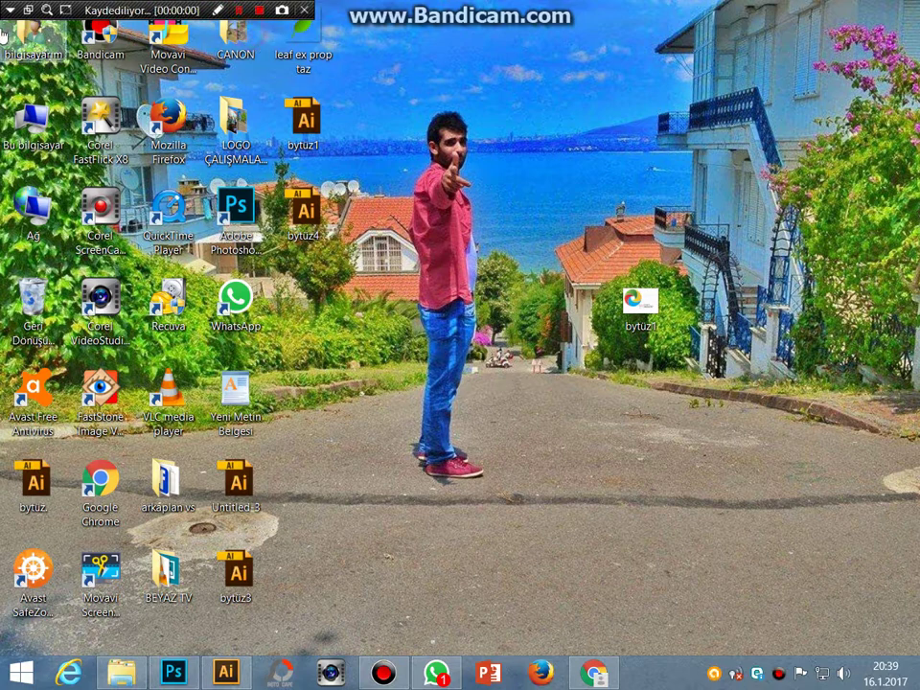
Start the screen recording and restore the Illustrator window showing the swirl logo.
click(9, 9)
click(23, 37)
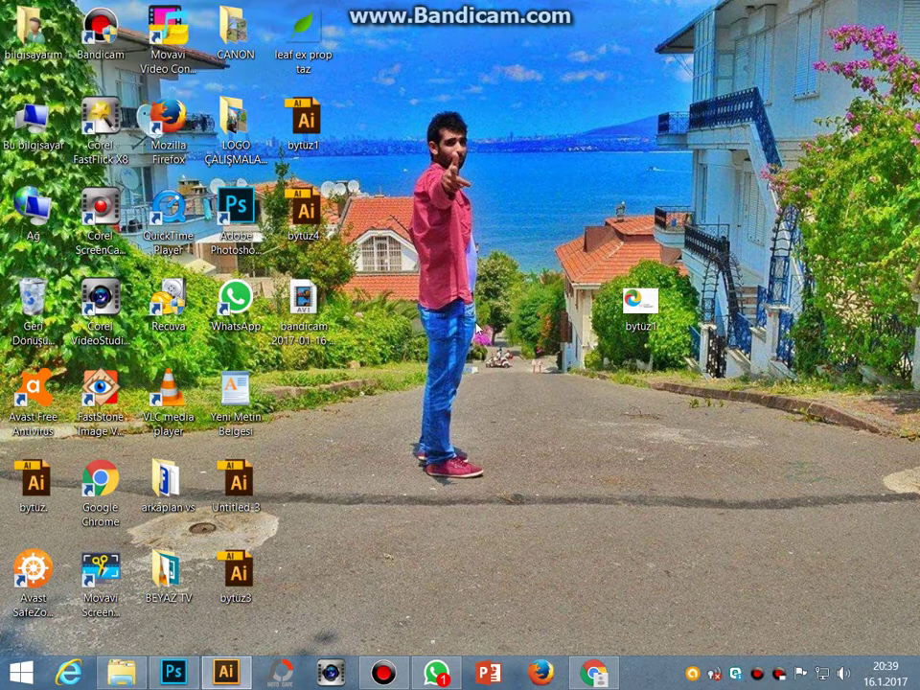
click(226, 671)
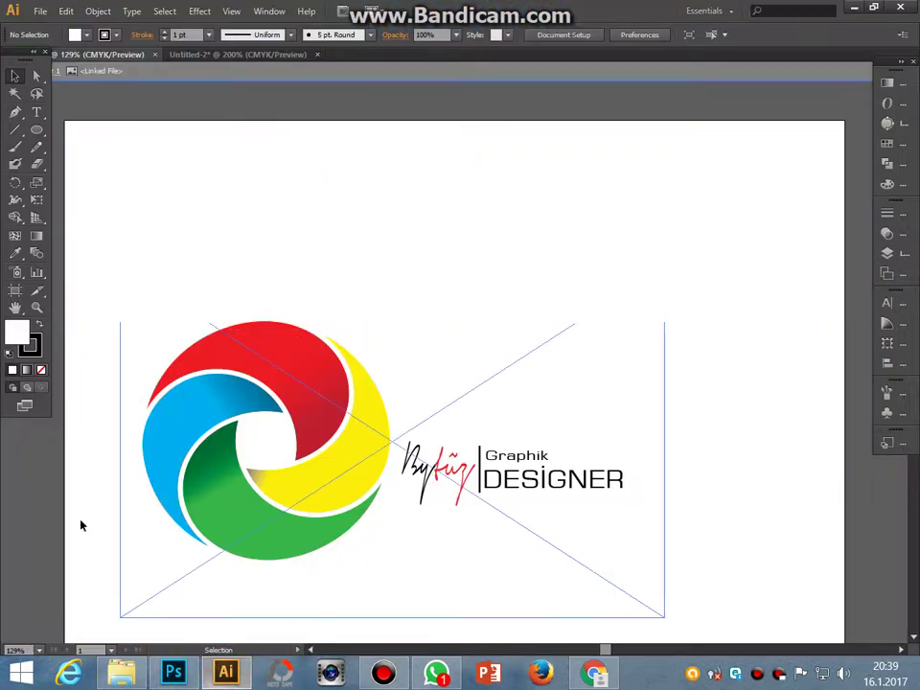
Inspect the placed swirl logo artwork, then switch to the blank Untitled-2 document.
click(215, 464)
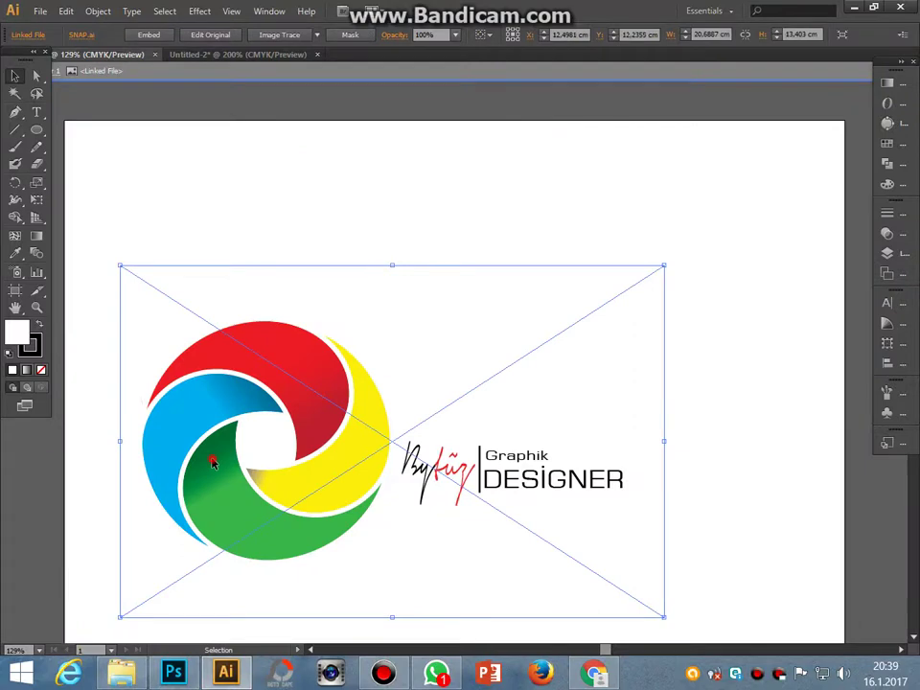
click(783, 342)
click(286, 489)
click(604, 207)
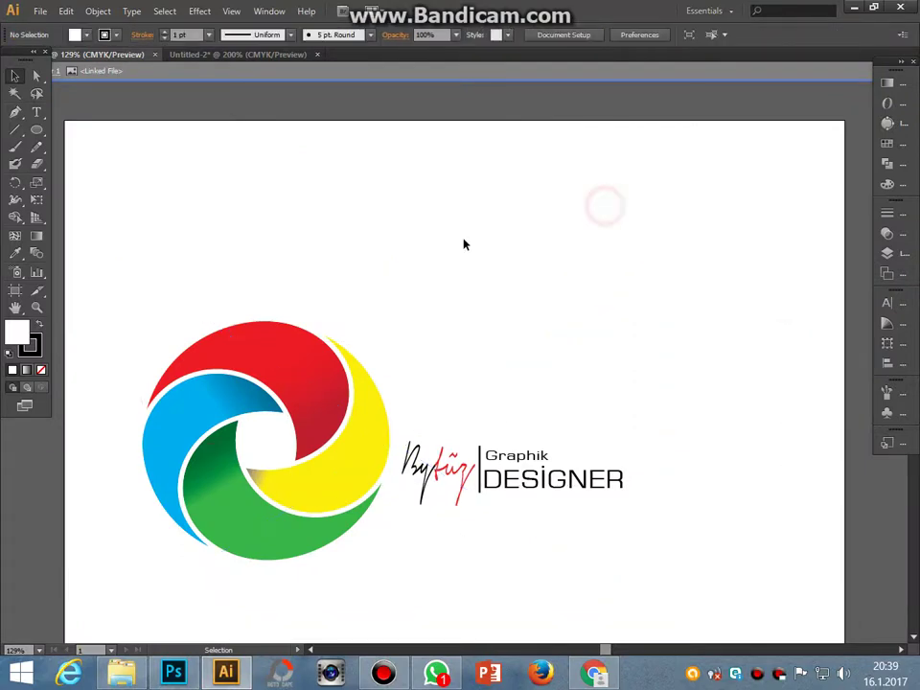
click(178, 55)
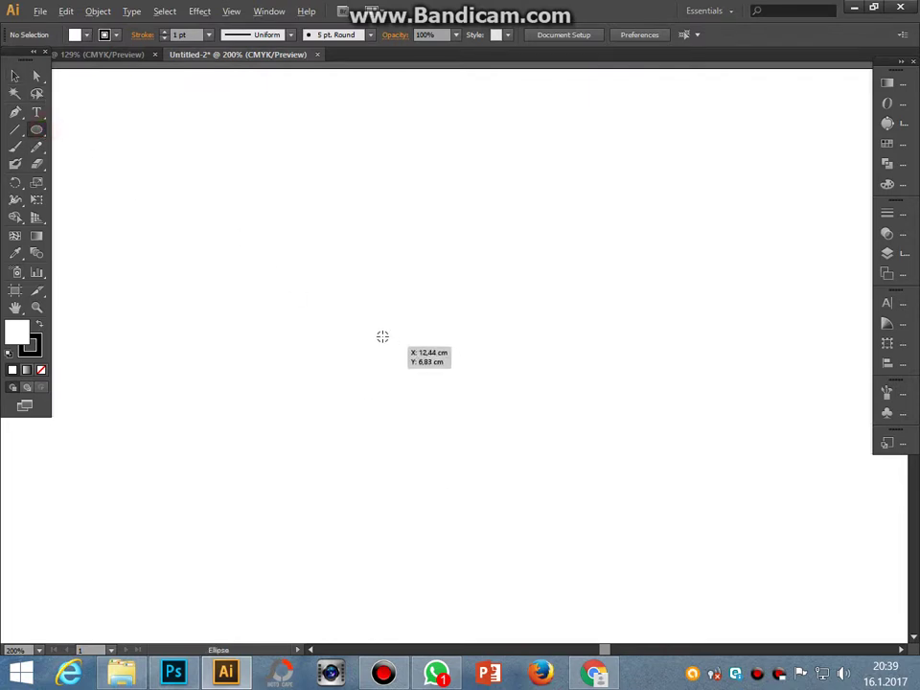
Draw a large circle and Alt-drag a scaled-down copy inside it.
drag(372, 328, 488, 507)
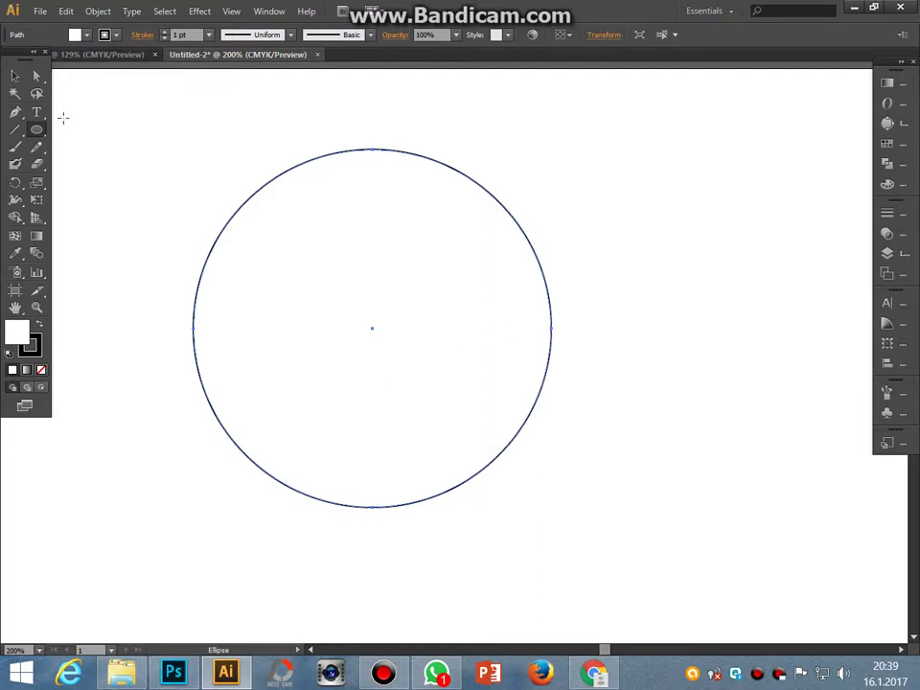
click(14, 75)
drag(444, 356, 486, 383)
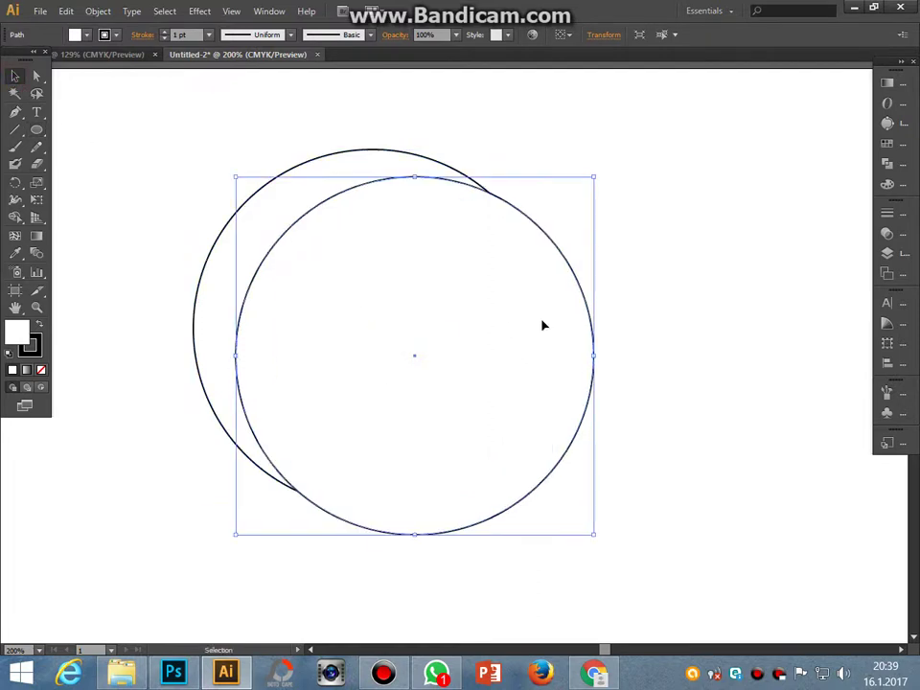
drag(595, 176, 537, 232)
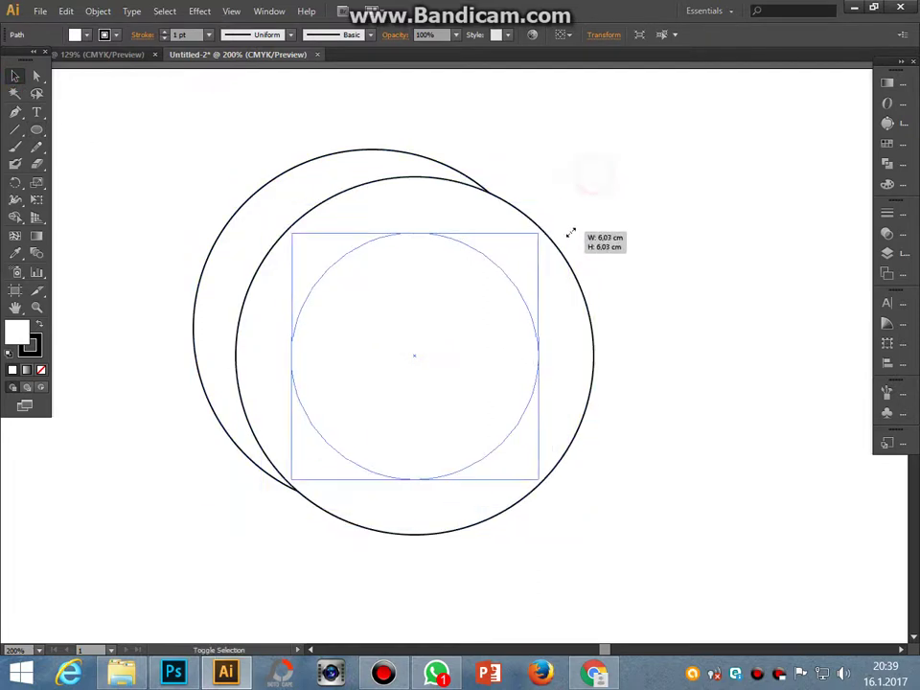
drag(485, 312, 498, 298)
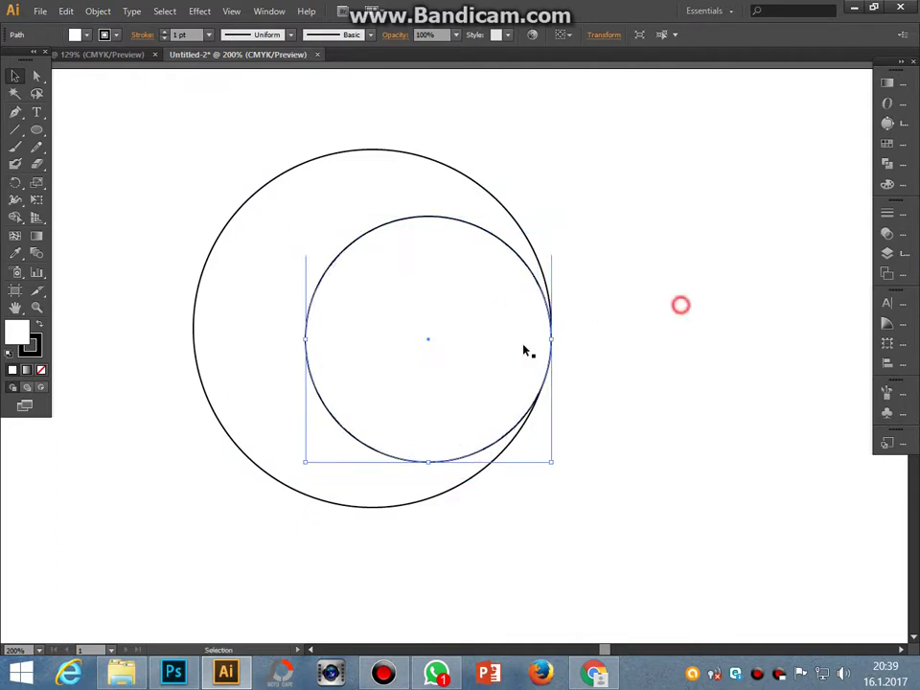
click(516, 350)
Nudge the inner circle slightly upward.
scroll(516, 351, up, 2)
drag(540, 339, 539, 337)
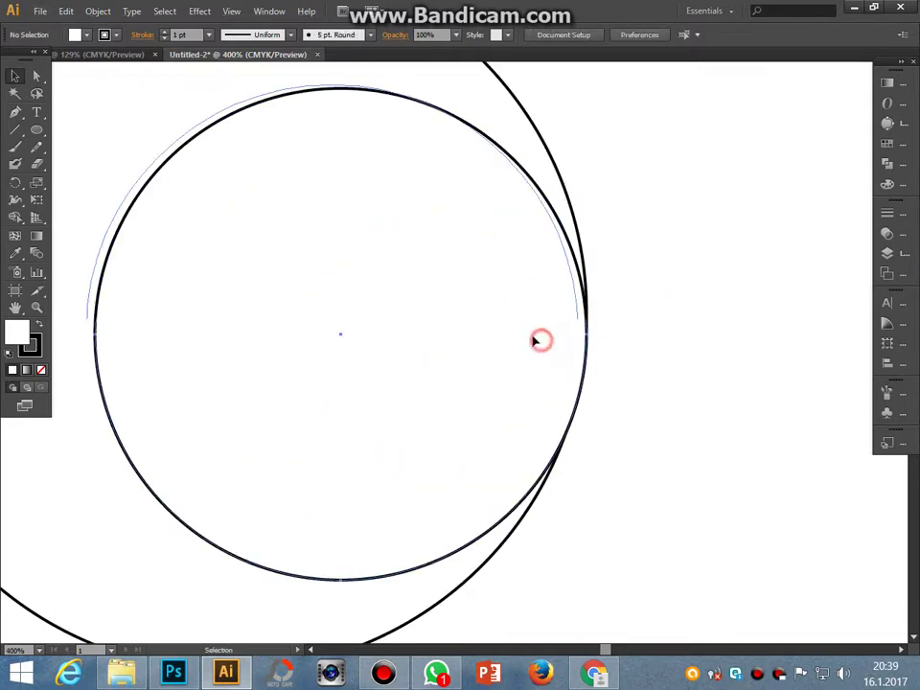
click(678, 334)
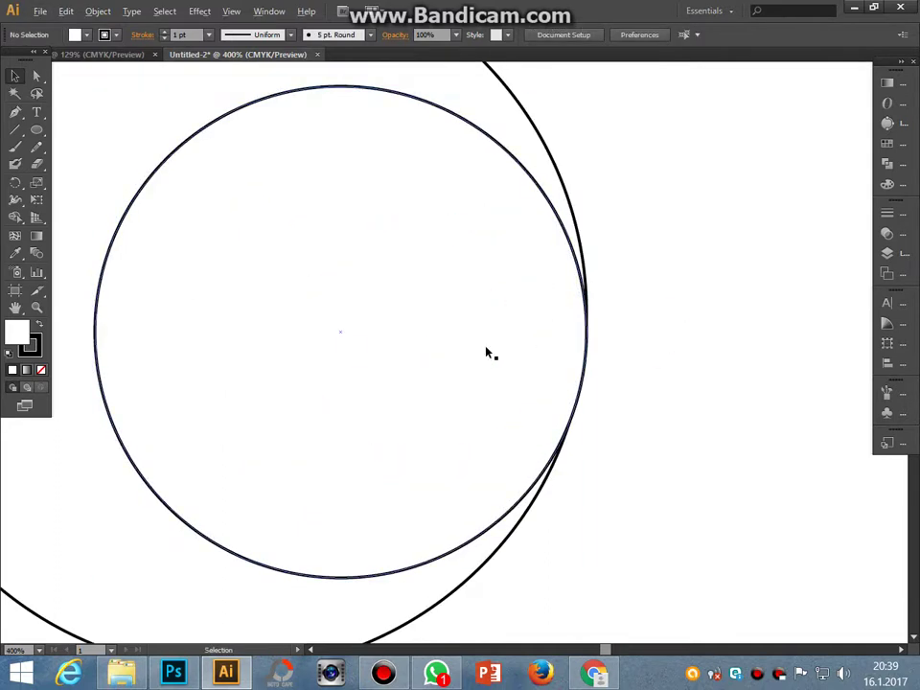
scroll(485, 354, down, 1)
scroll(485, 354, down, 3)
scroll(485, 353, up, 1)
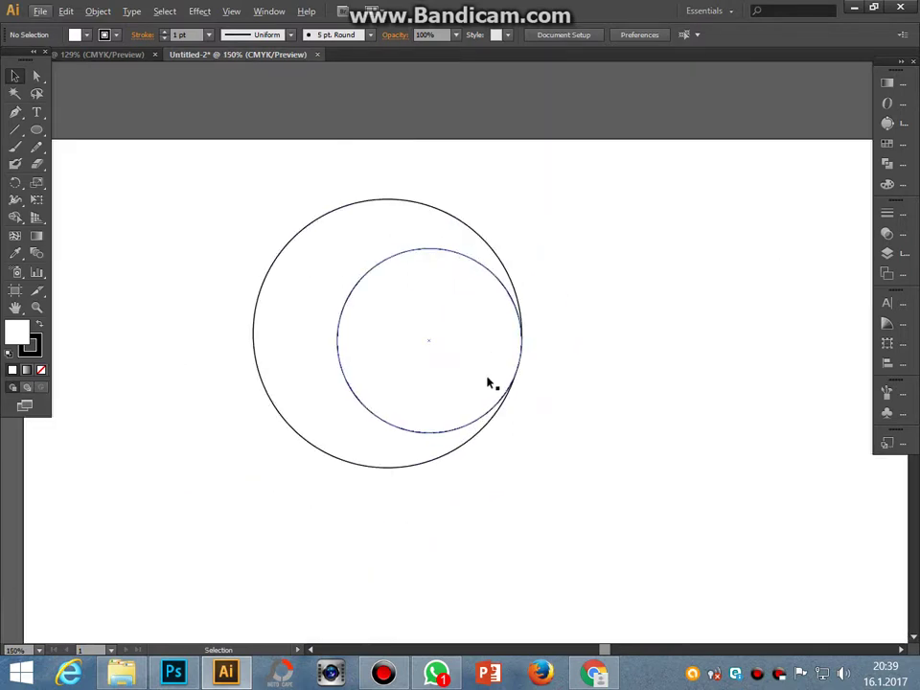
Shrink and reposition the inner circle so it touches the large circle's right edge.
click(391, 358)
drag(336, 248, 343, 255)
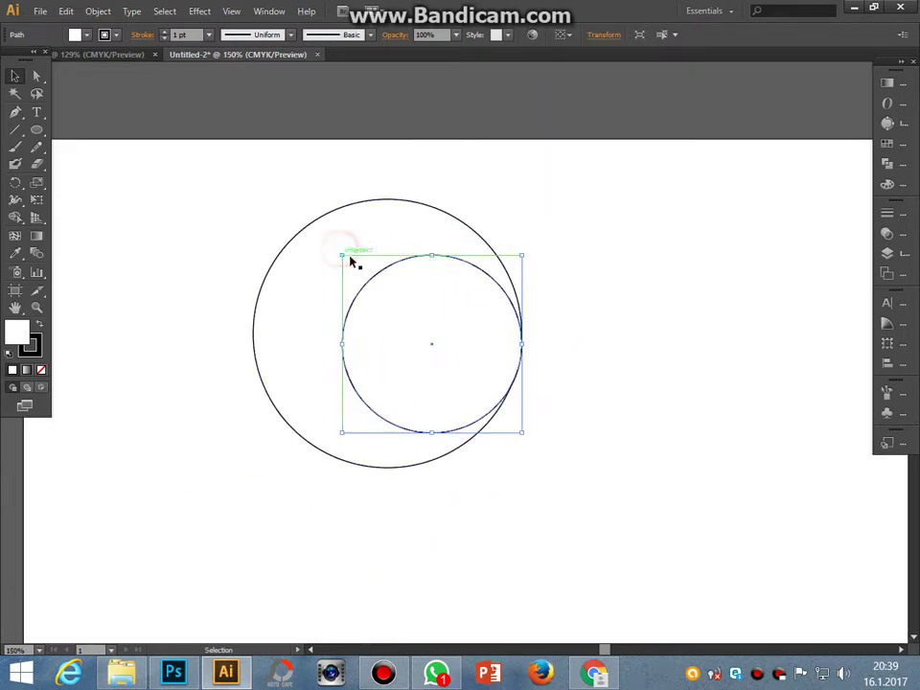
click(554, 317)
drag(493, 344, 495, 340)
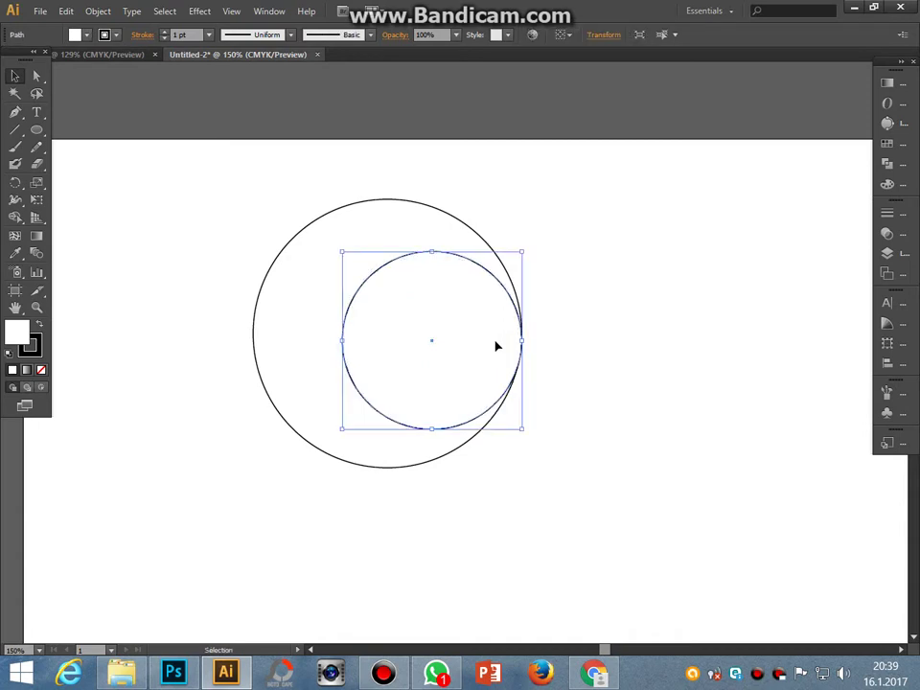
click(580, 364)
drag(440, 347, 442, 346)
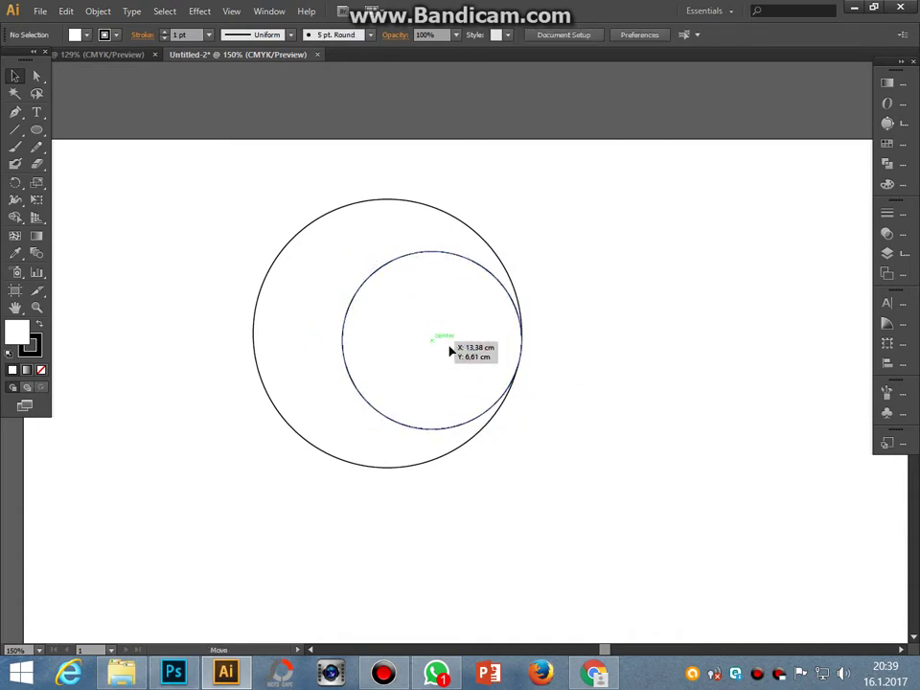
click(449, 351)
click(564, 379)
Copy the inner circle to the large circle's left edge and nudge it down.
key(ctrl+z)
click(563, 377)
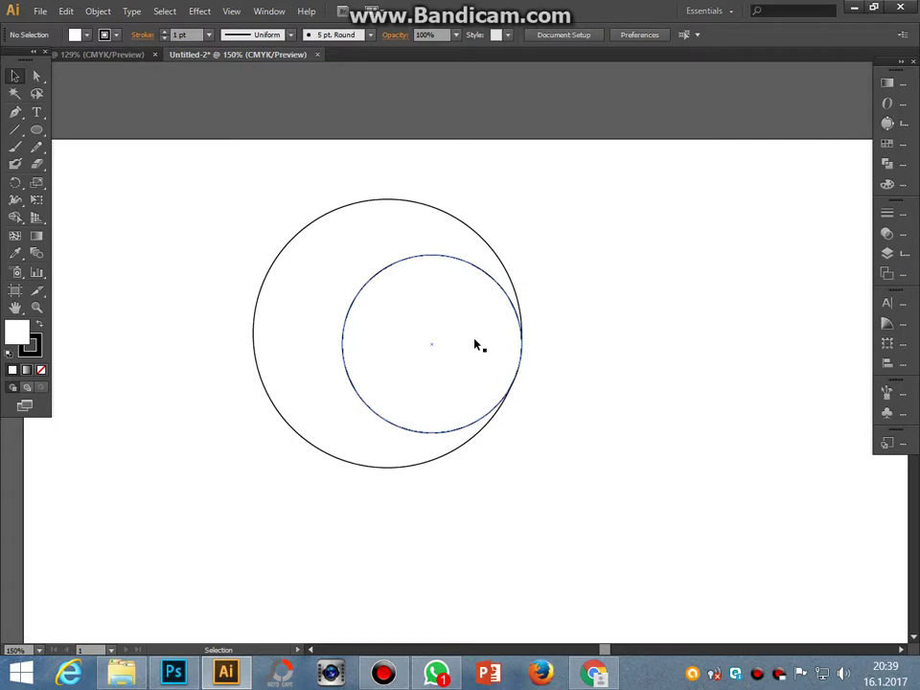
drag(477, 345, 390, 328)
click(544, 355)
click(410, 346)
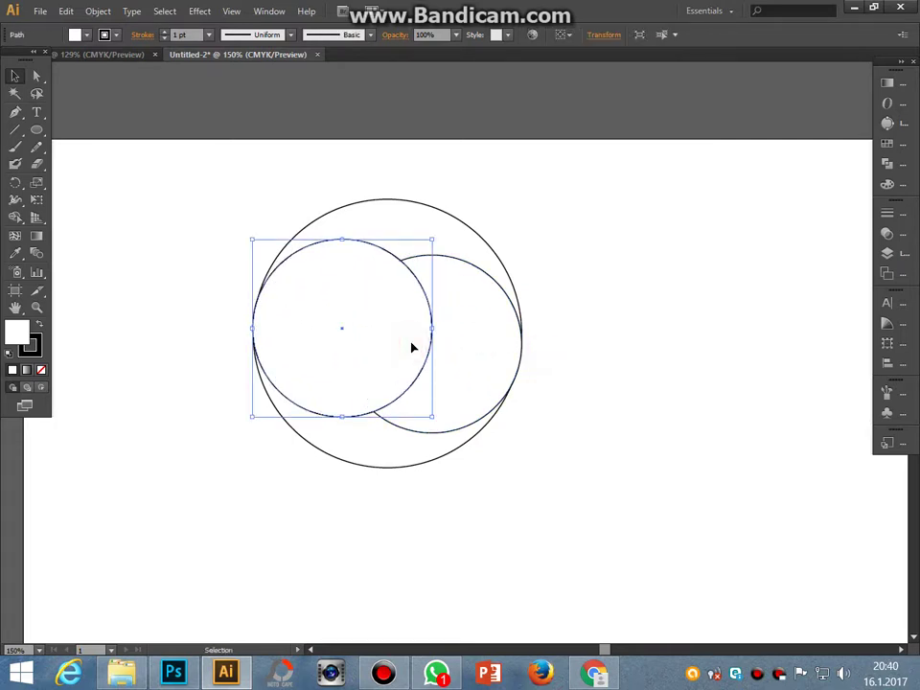
key(Down)
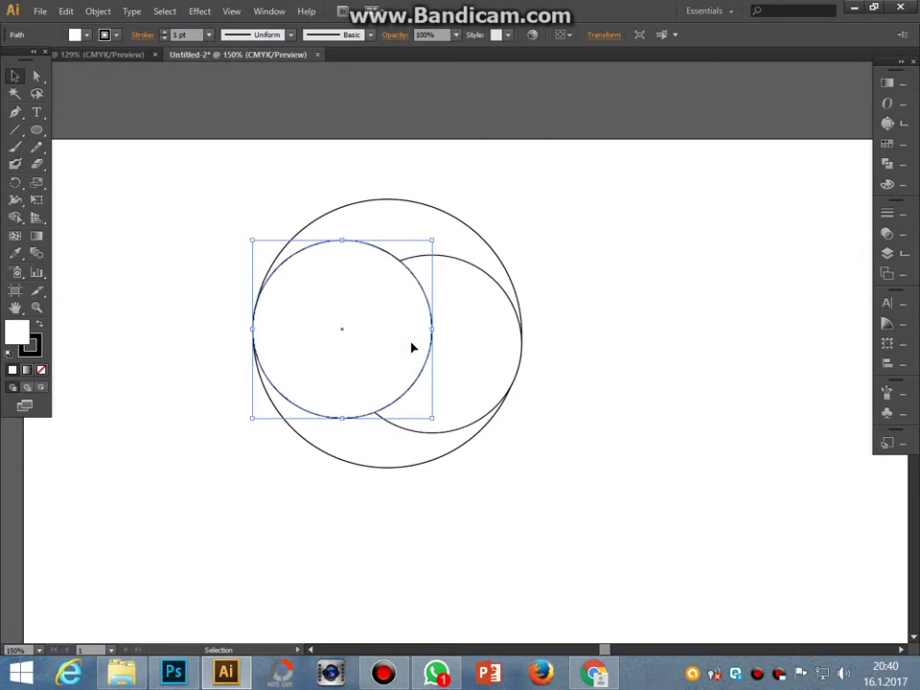
key(Down)
key(Down)
key(Down)
key(Down)
key(Down)
key(Down)
click(605, 338)
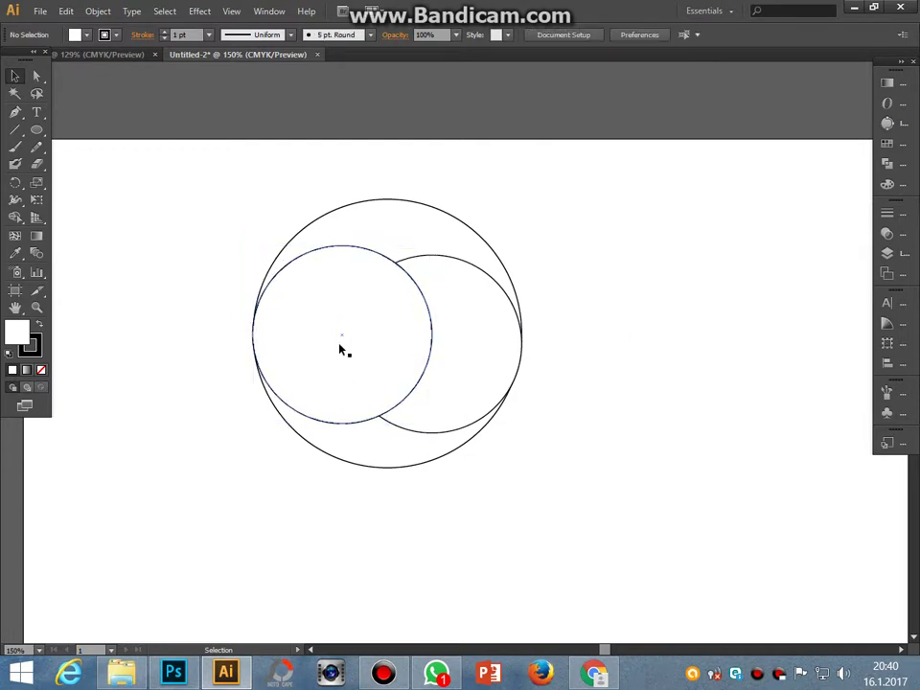
Place matching inner circles against the top and bottom edges, then select everything.
click(337, 294)
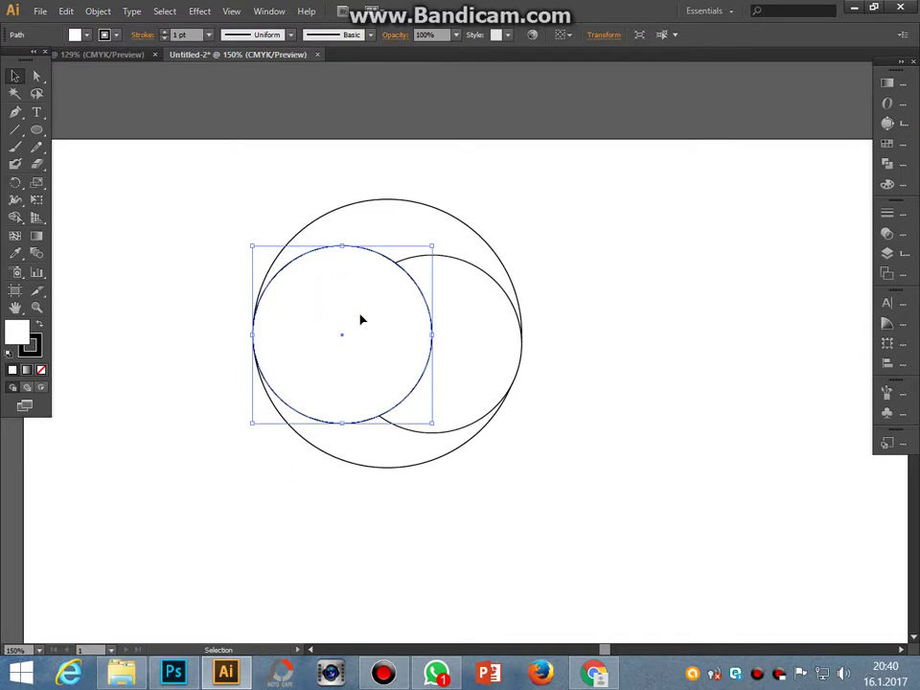
drag(363, 319, 398, 280)
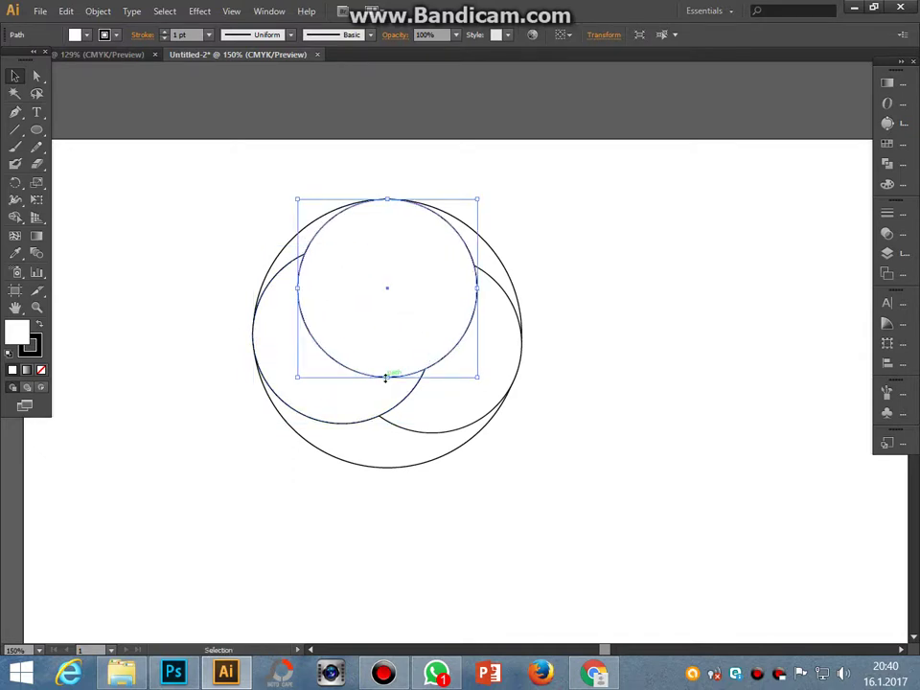
drag(387, 376, 388, 367)
click(570, 399)
drag(390, 319, 398, 424)
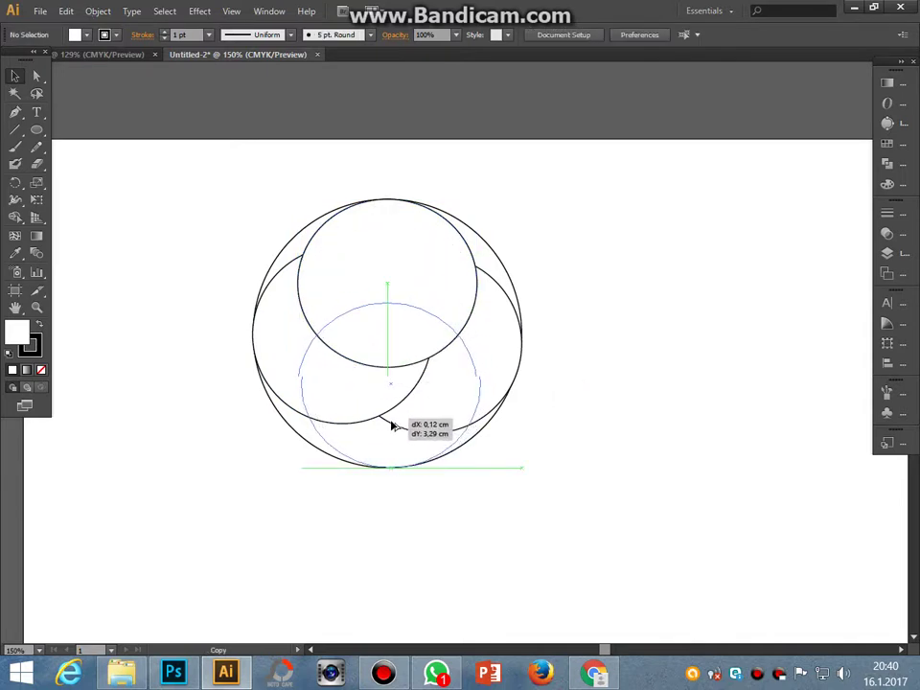
drag(397, 425, 390, 424)
click(538, 451)
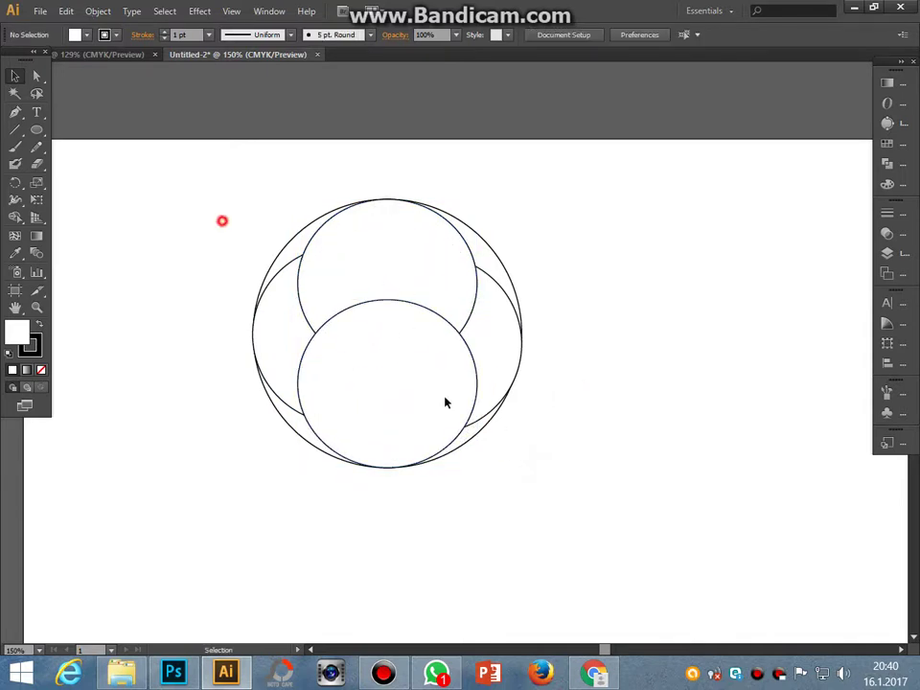
key(ctrl+a)
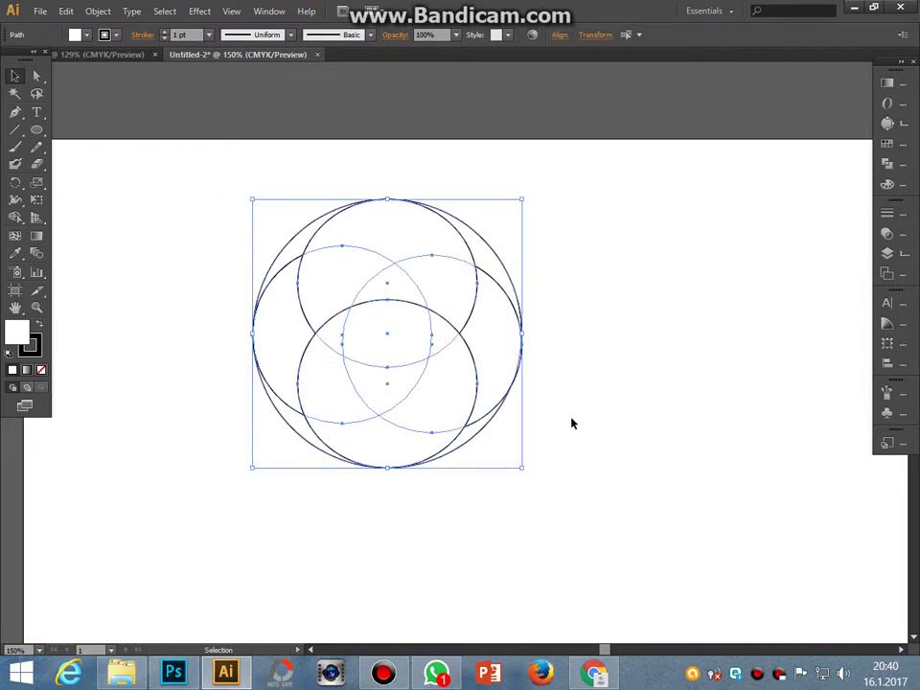
Marquee-select all five circles and apply Pathfinder Divide to split them at intersections.
click(573, 418)
drag(206, 230, 663, 569)
scroll(553, 339, up, 1)
alt+scroll(554, 348, up, 1)
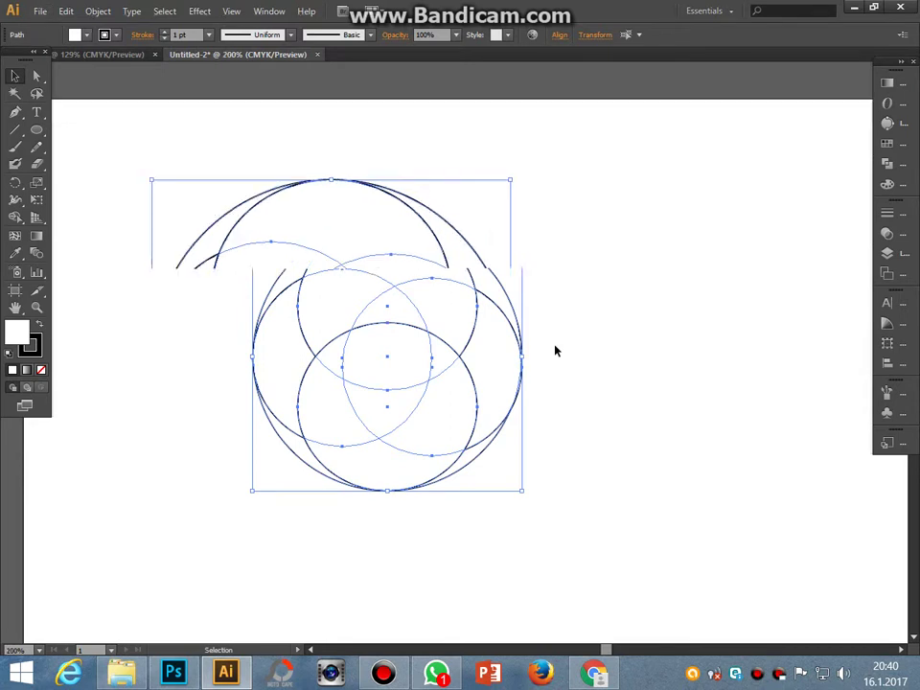
drag(393, 289, 489, 286)
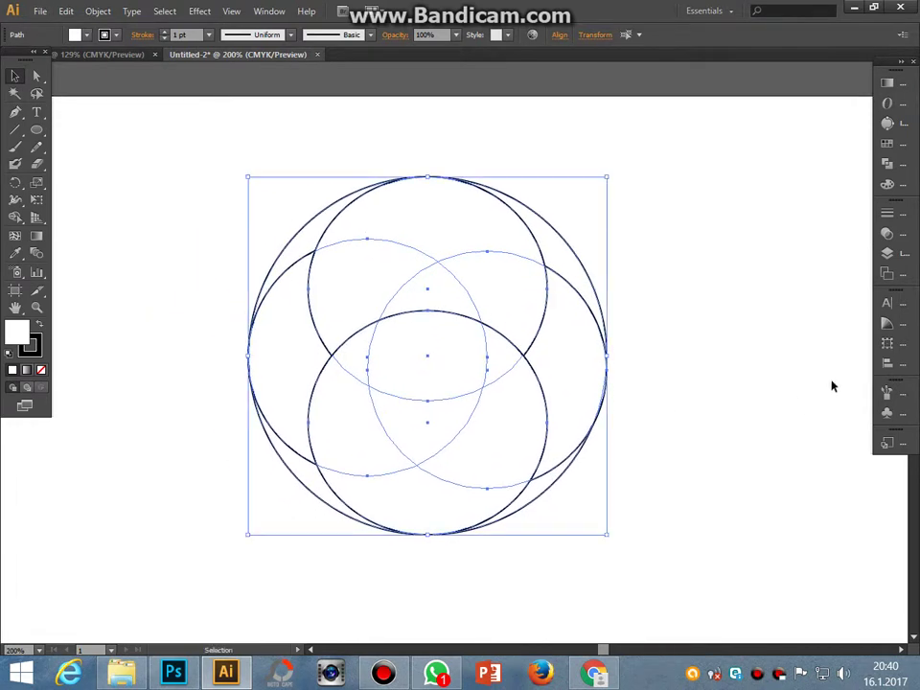
click(886, 164)
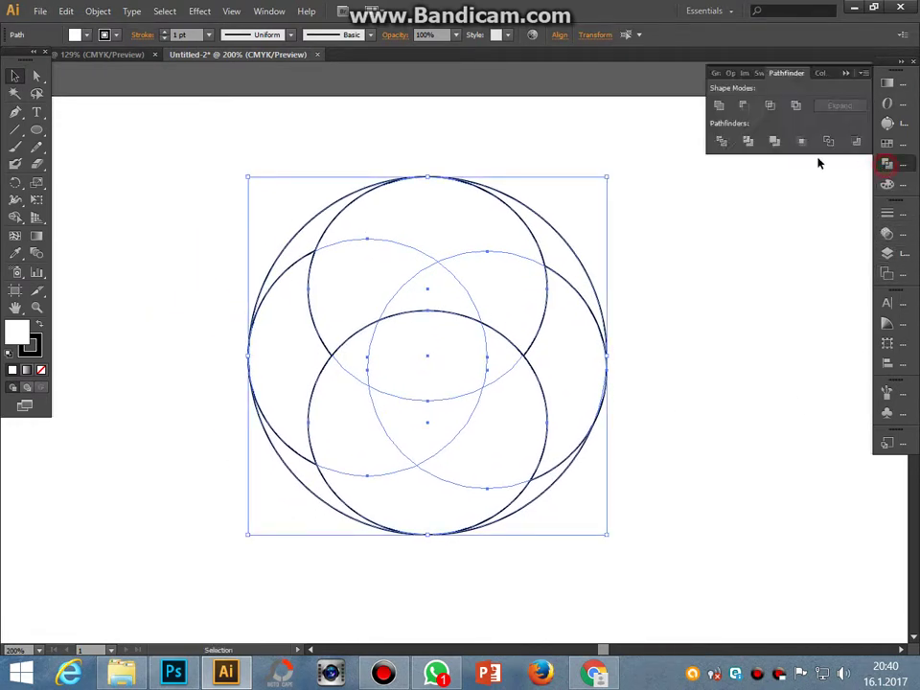
click(722, 142)
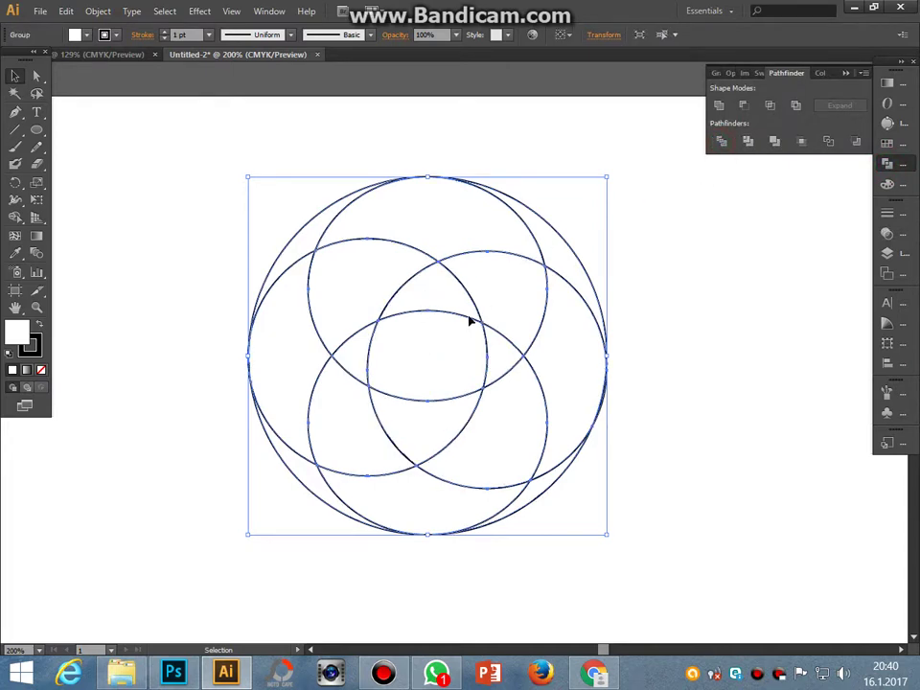
right_click(445, 305)
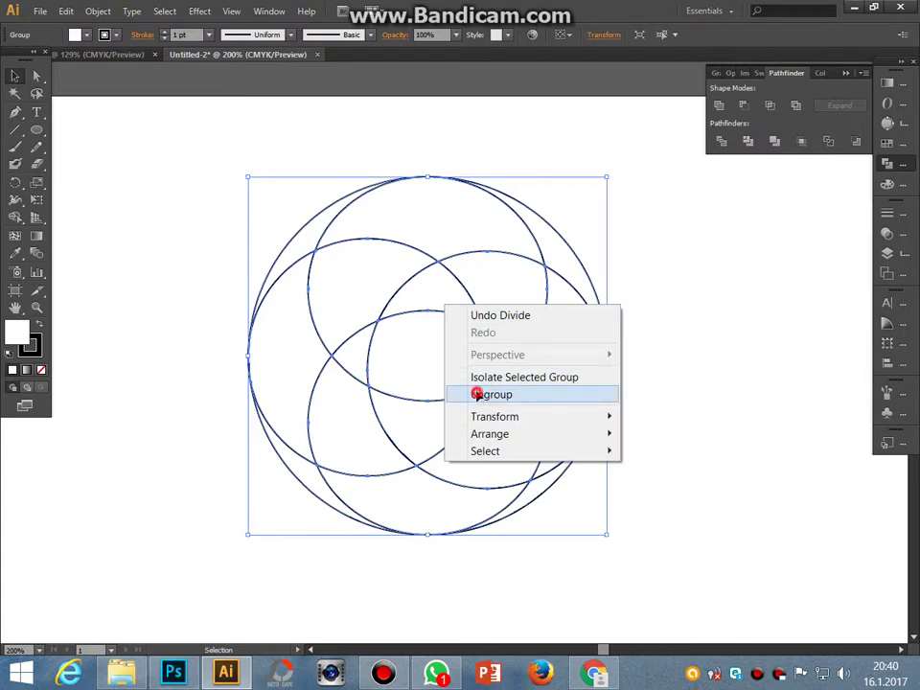
Ungroup the divided pieces and try out selecting individual pieces.
click(476, 395)
click(664, 390)
click(577, 383)
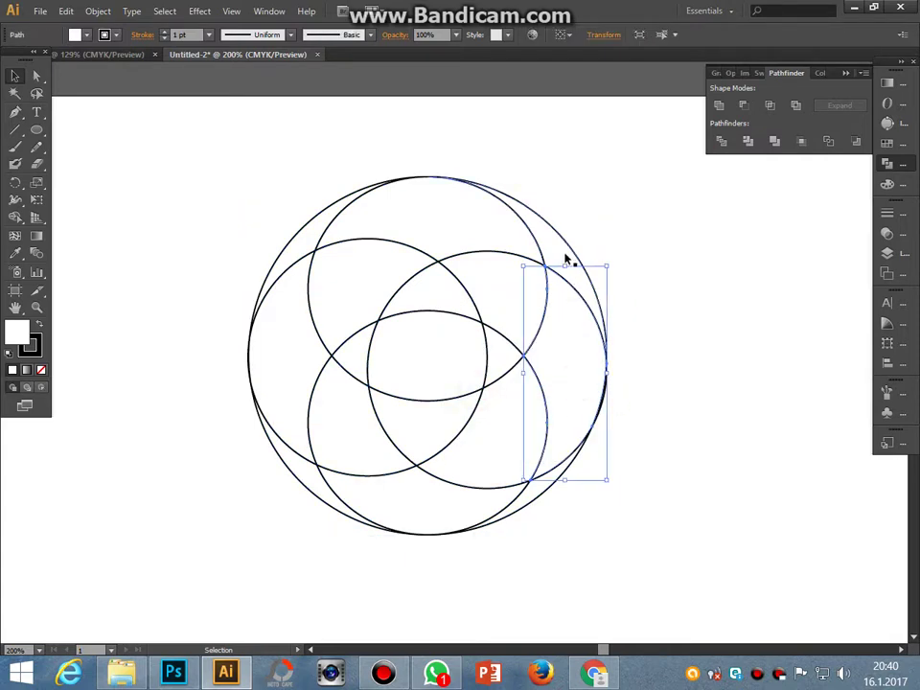
click(562, 251)
click(476, 233)
click(375, 212)
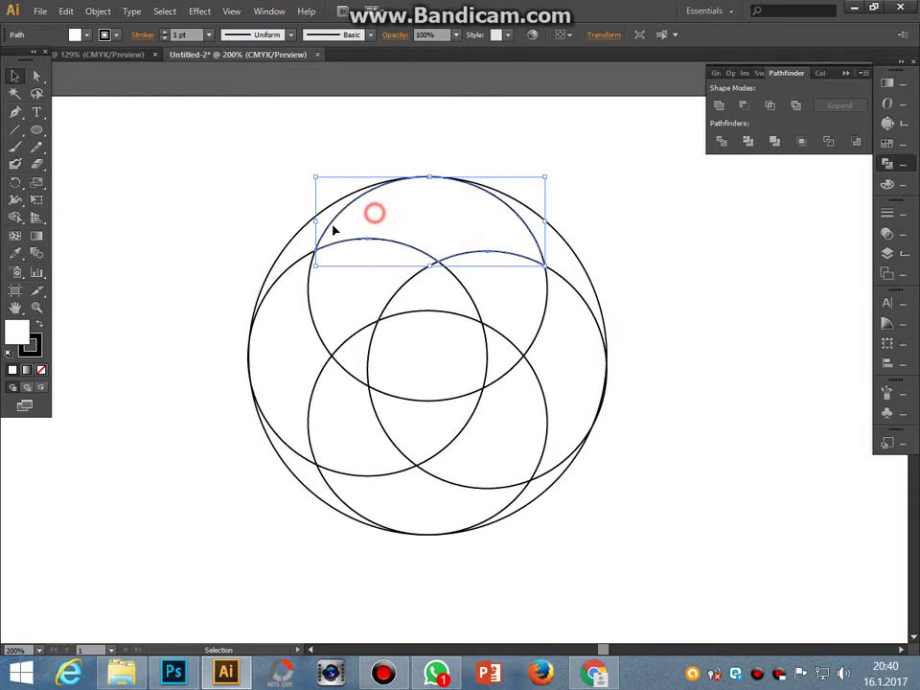
click(292, 301)
click(289, 257)
click(721, 429)
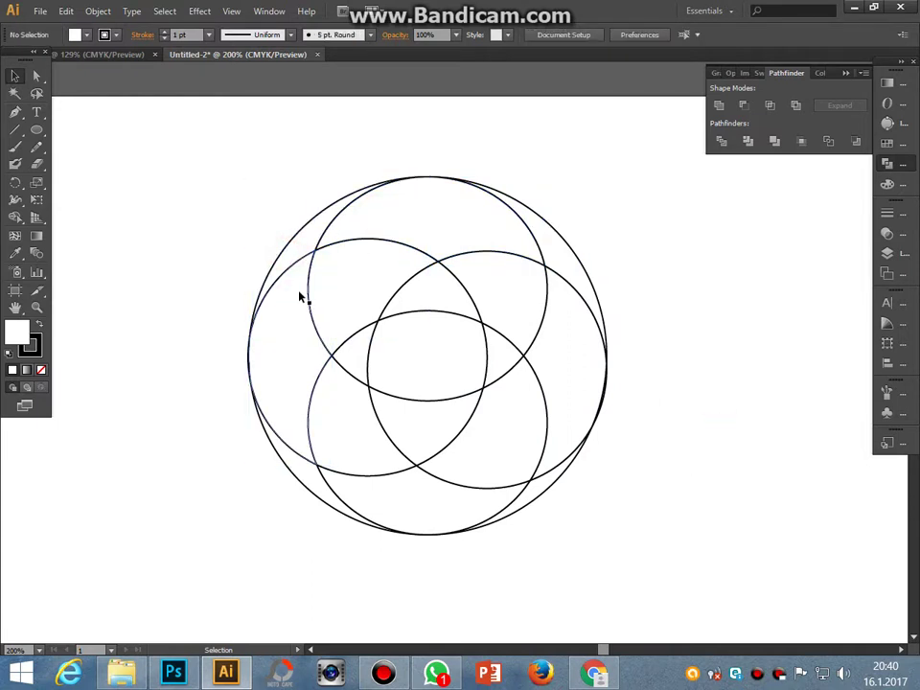
Fill the upper-left pieces red and unite them into one shape.
click(313, 247)
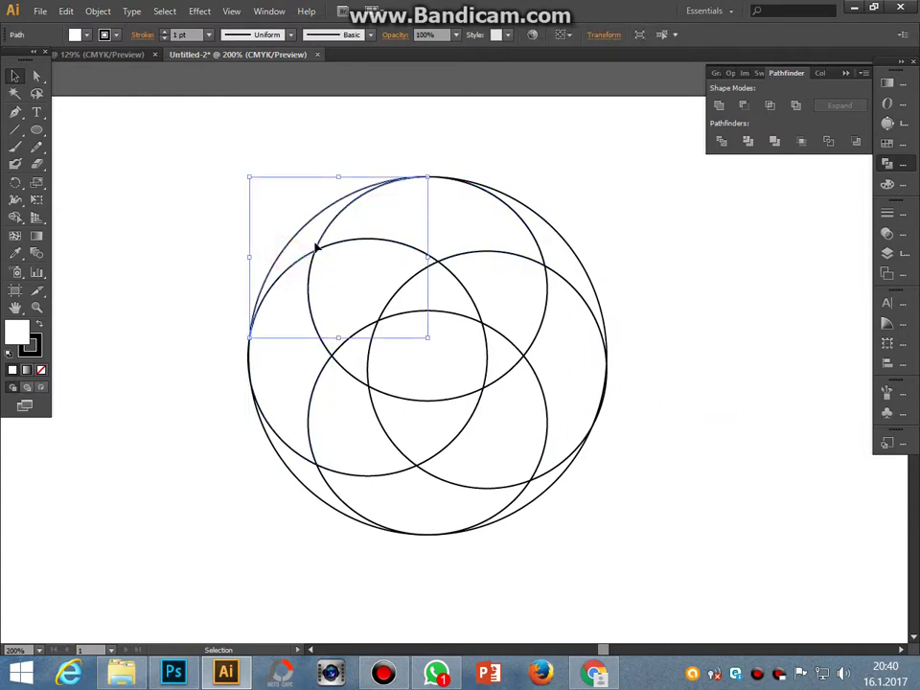
shift+click(383, 207)
shift+click(505, 359)
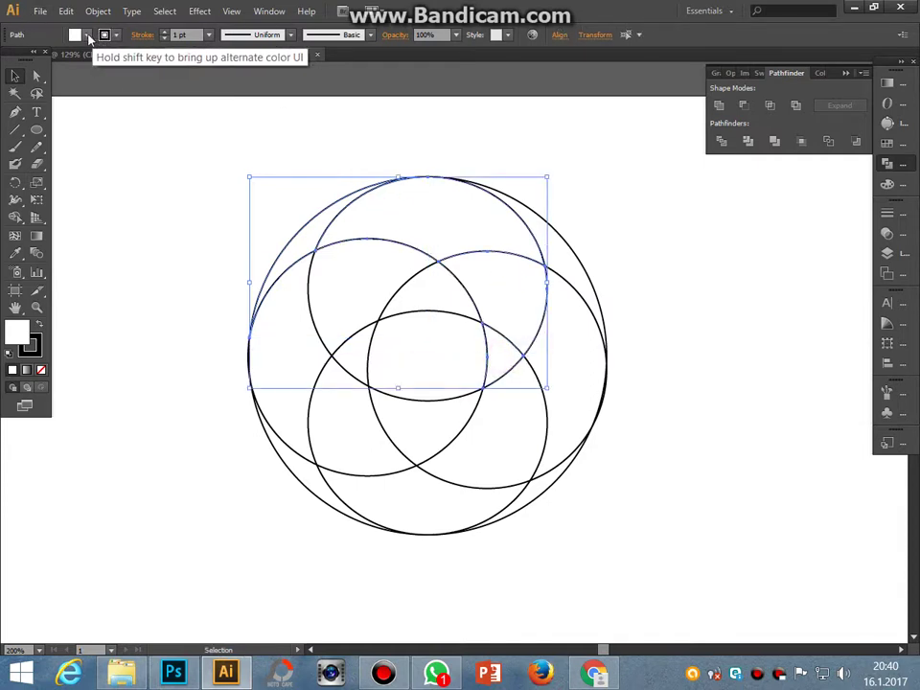
click(87, 36)
click(50, 62)
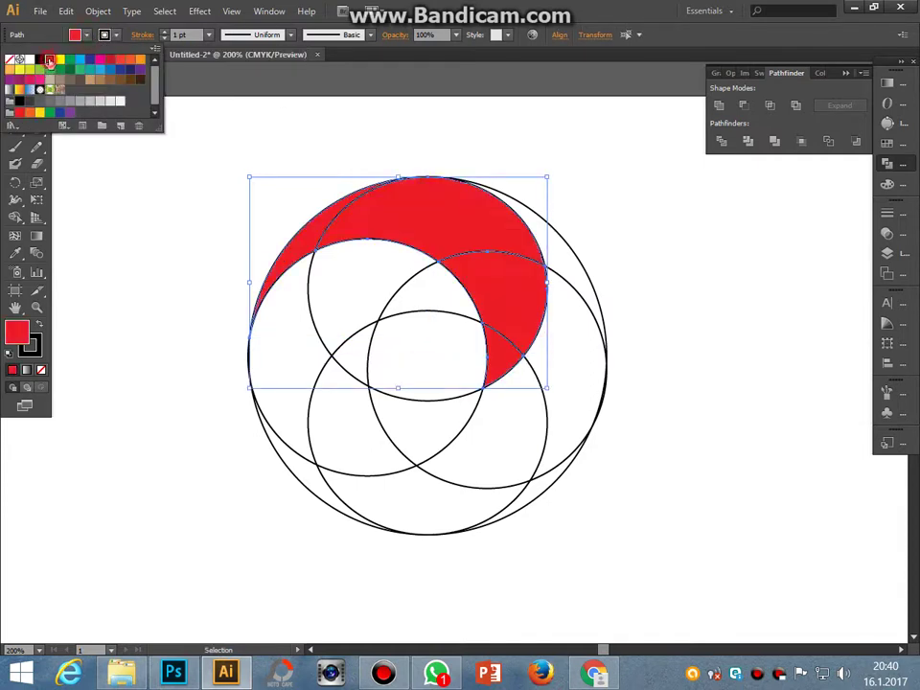
click(719, 105)
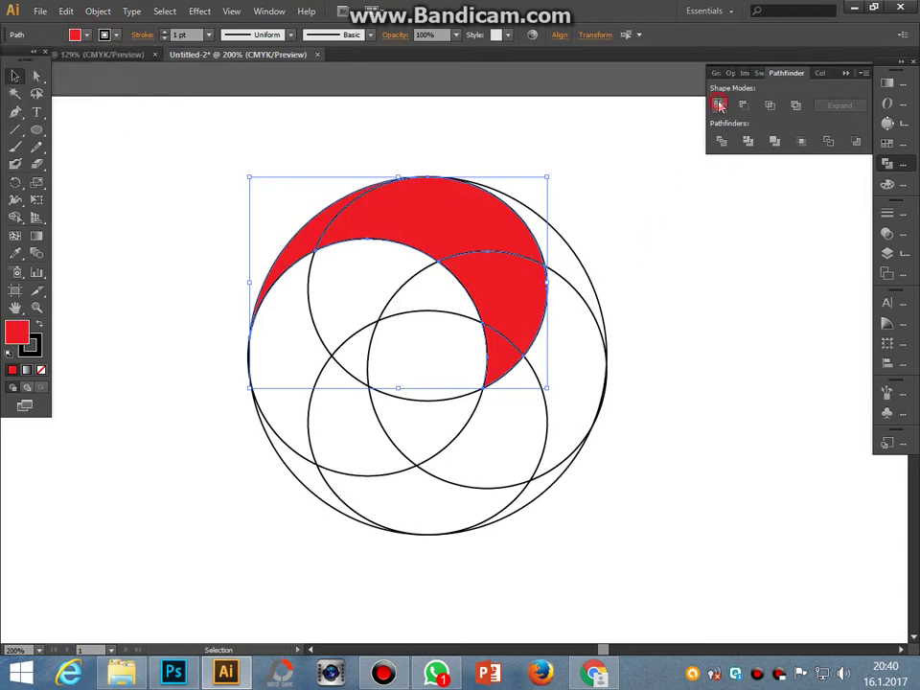
click(646, 195)
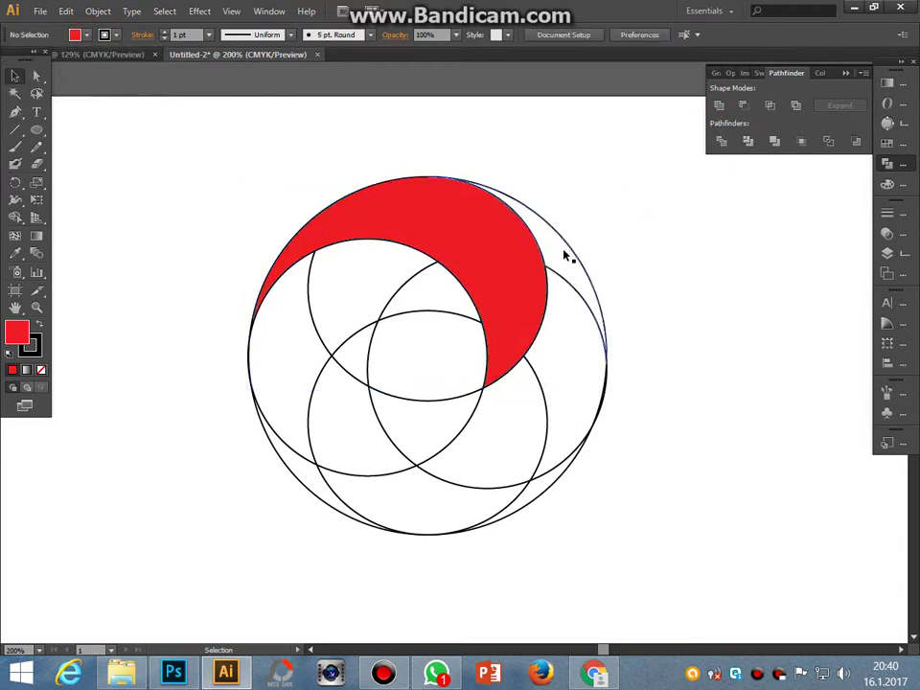
Fill the right-side and lower pieces yellow and unite them into one shape.
click(564, 257)
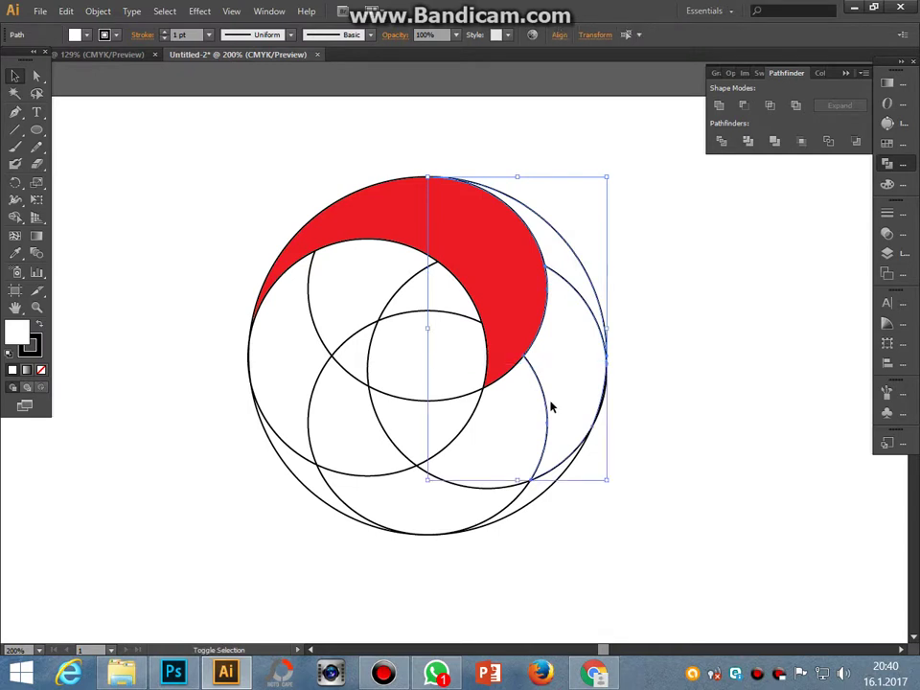
shift+click(519, 413)
shift+click(435, 431)
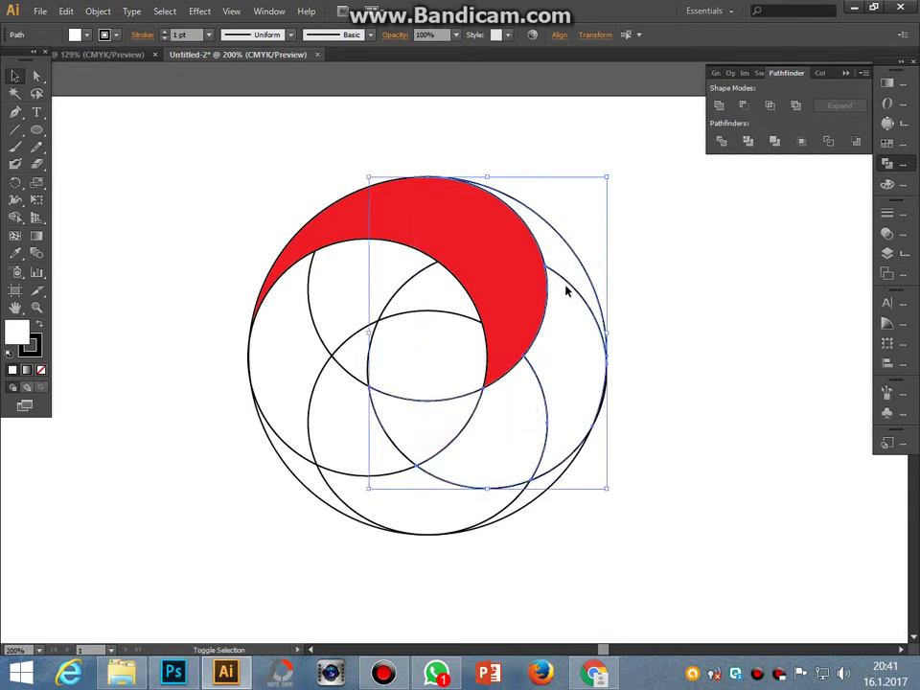
shift+click(564, 255)
click(699, 295)
click(564, 257)
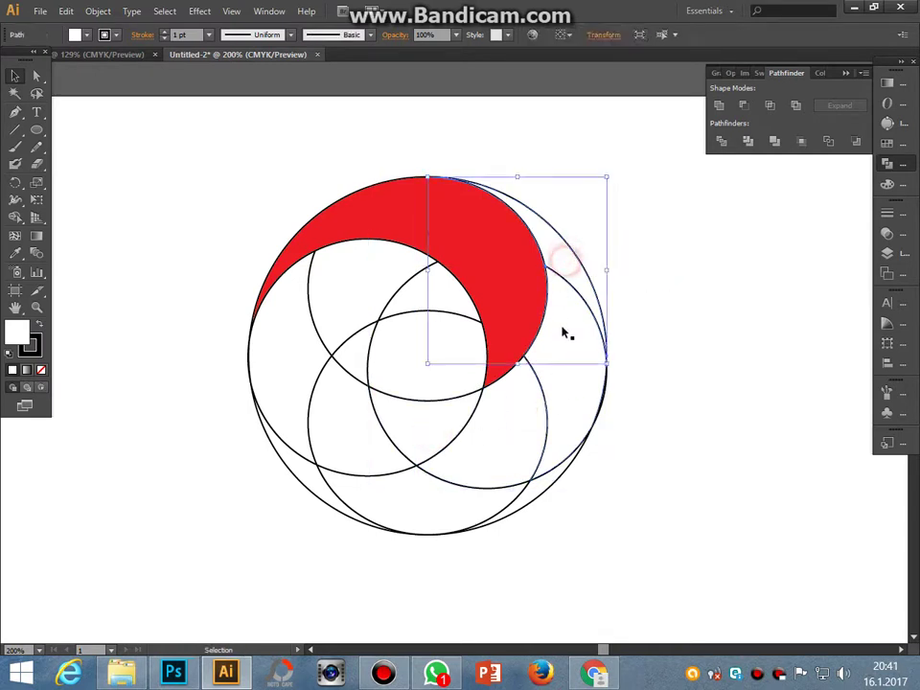
shift+click(565, 329)
shift+click(526, 417)
shift+click(442, 413)
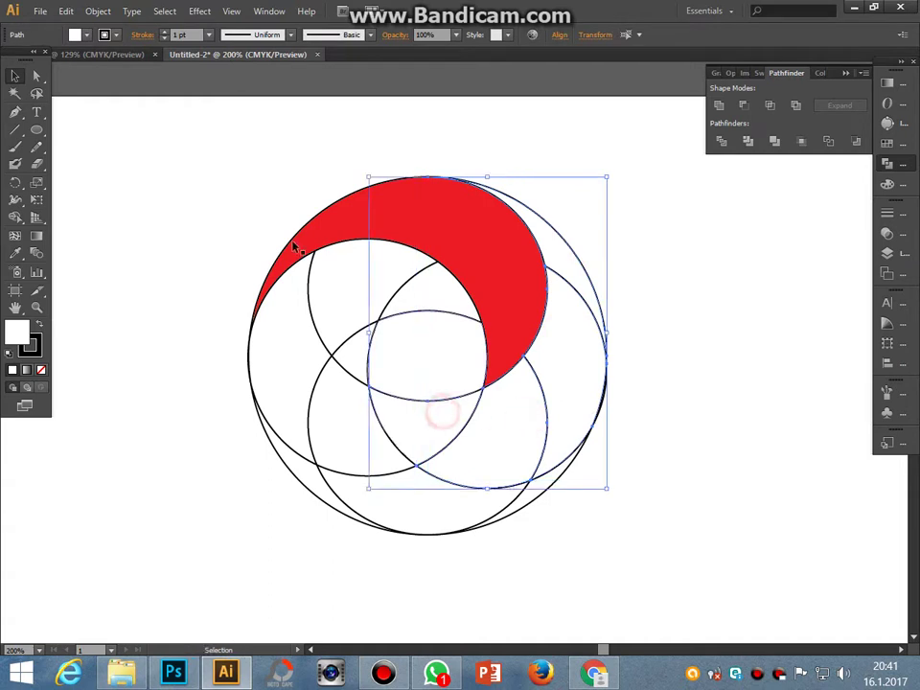
click(77, 35)
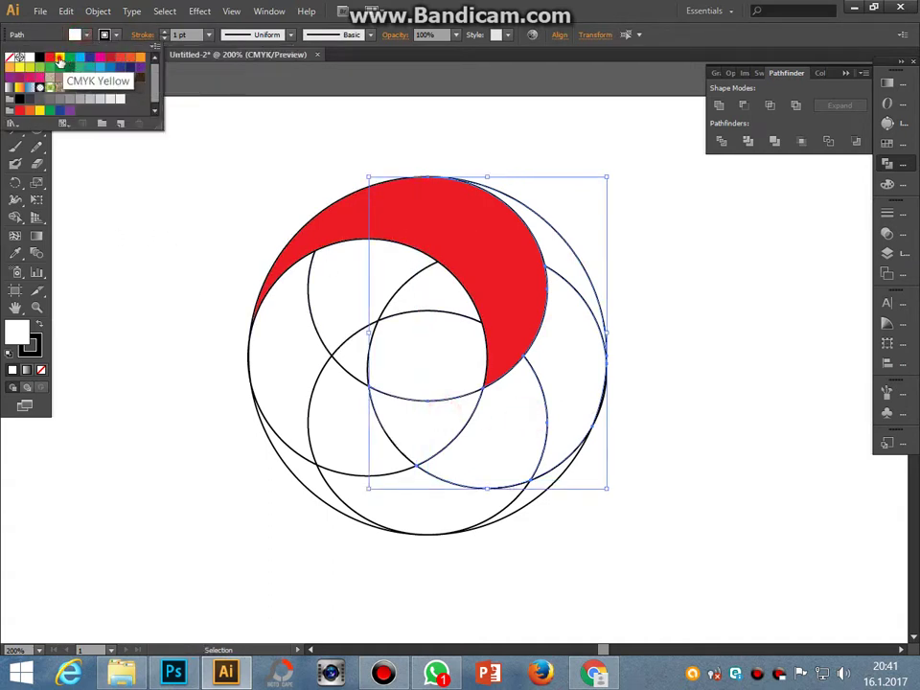
click(59, 60)
click(717, 106)
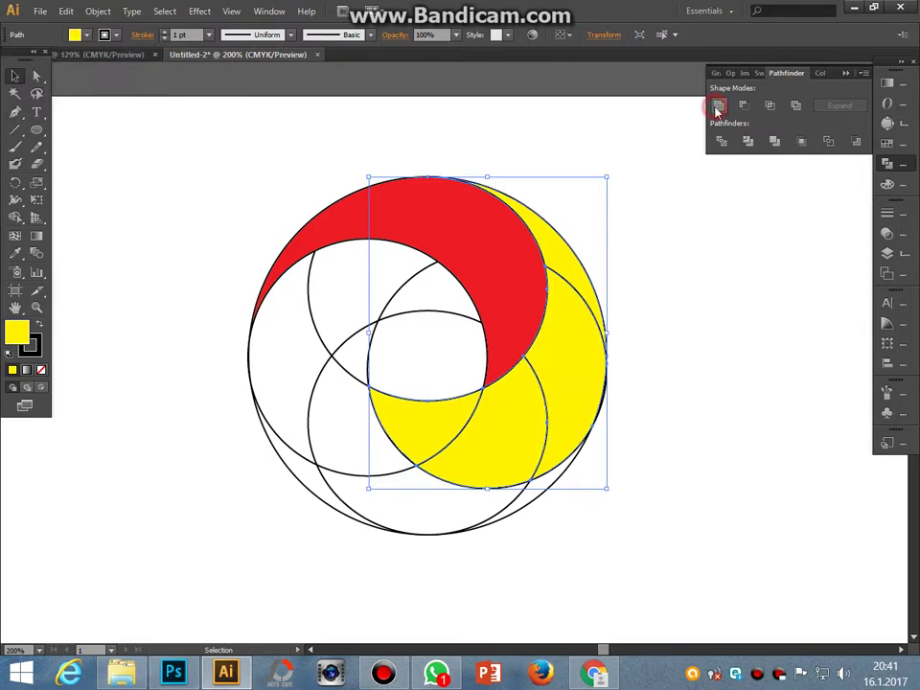
click(661, 324)
Fill the lower-left pieces cyan blue and unite them into one shape.
click(457, 499)
shift+click(350, 460)
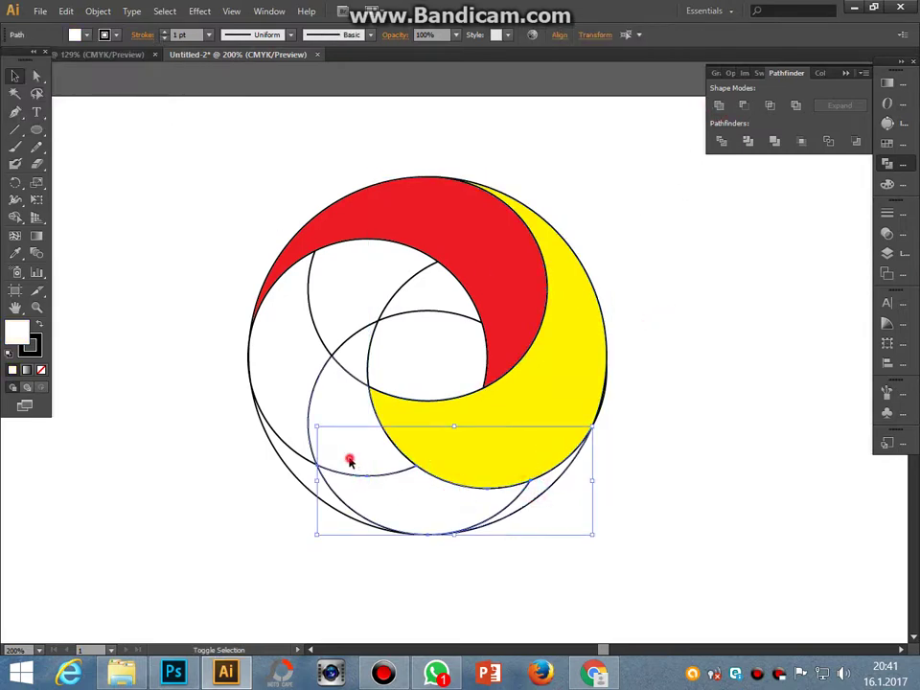
shift+click(339, 347)
shift+click(355, 356)
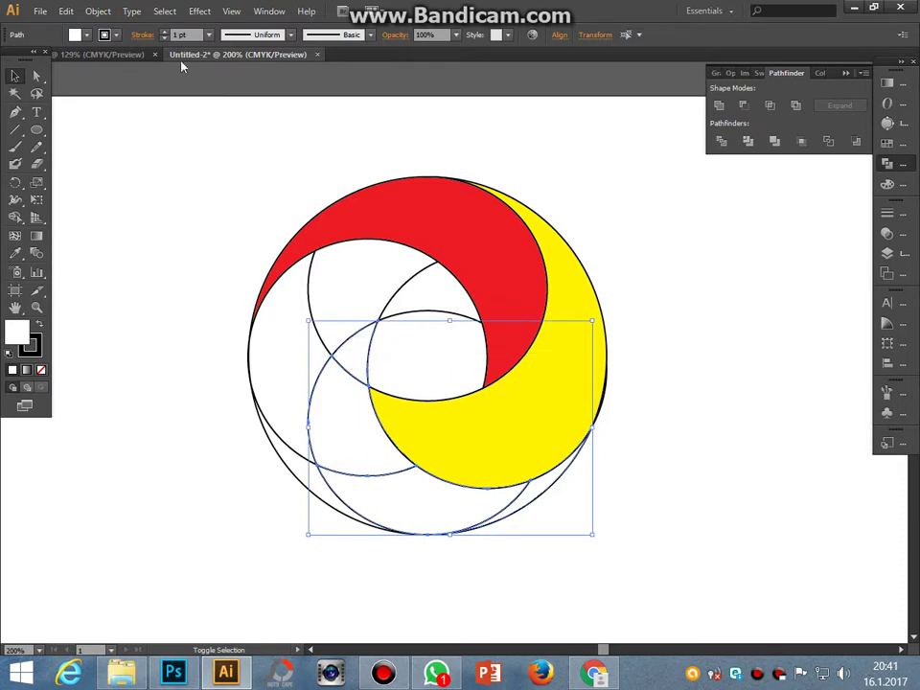
click(87, 34)
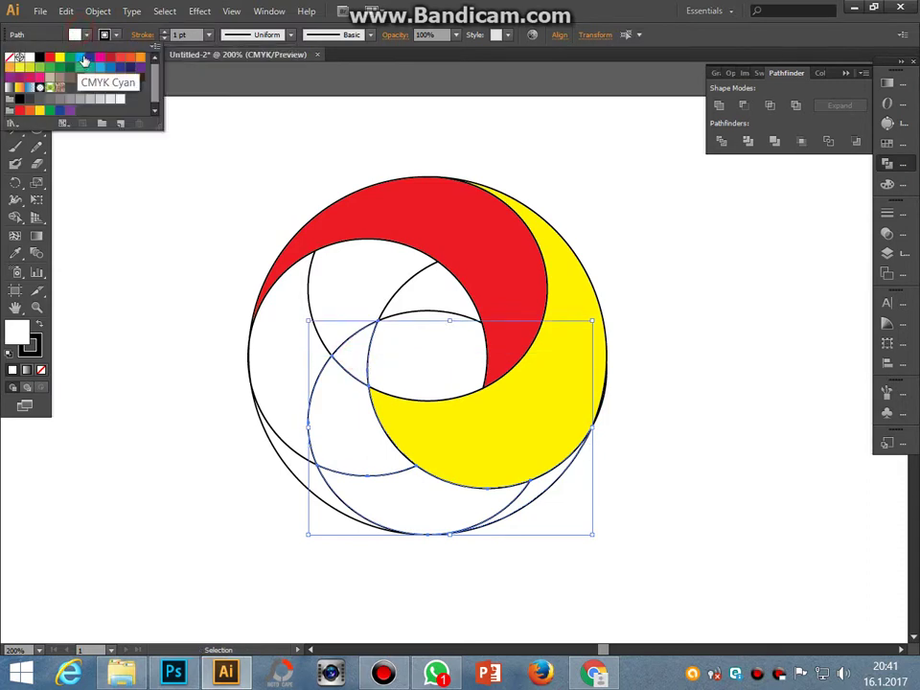
click(84, 61)
click(720, 106)
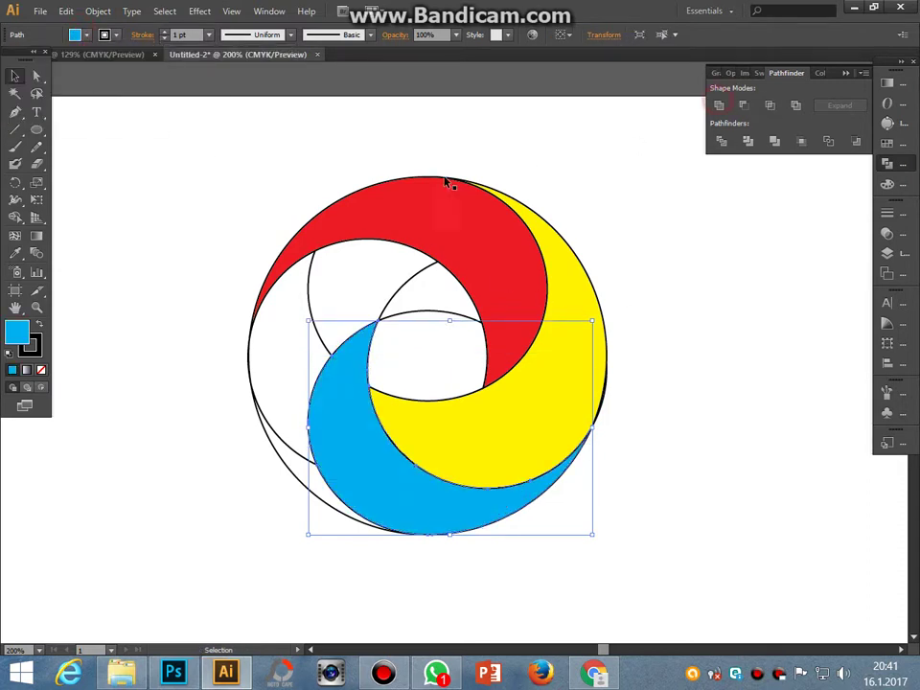
Fill the remaining white regions light green and unite them into one shape.
click(351, 283)
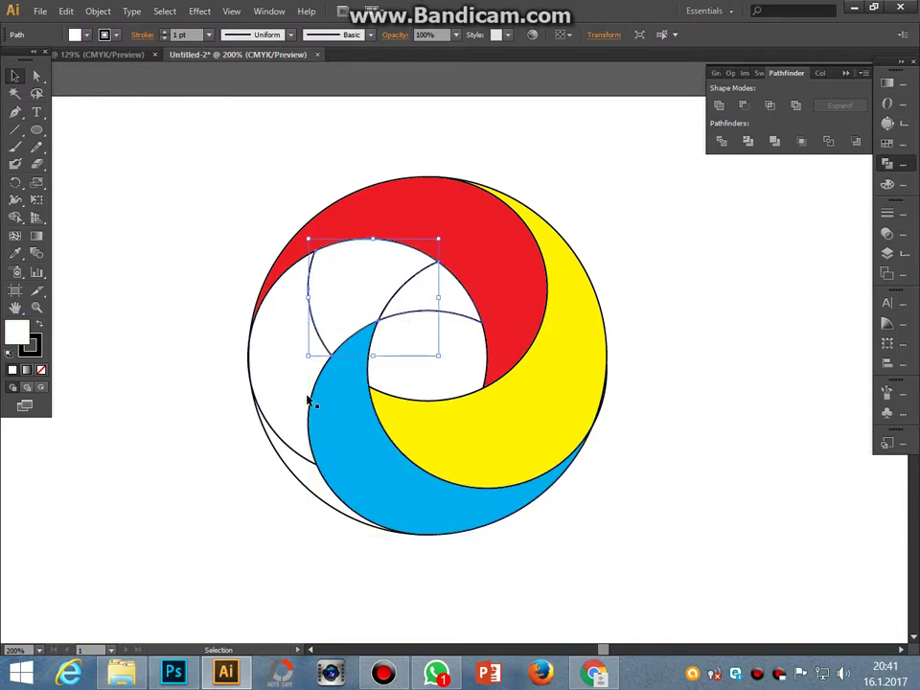
shift+click(315, 482)
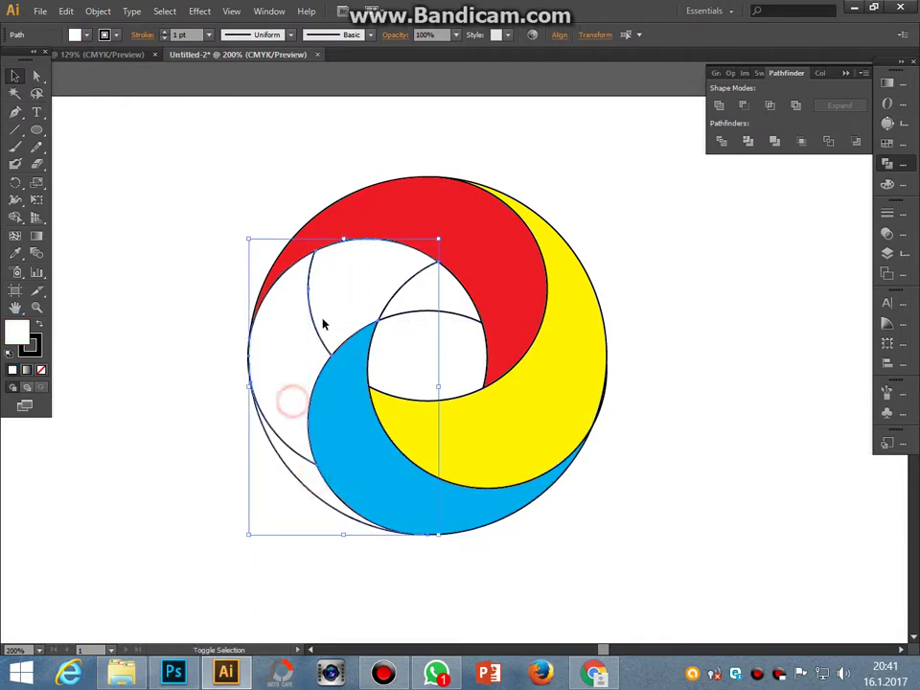
shift+click(413, 297)
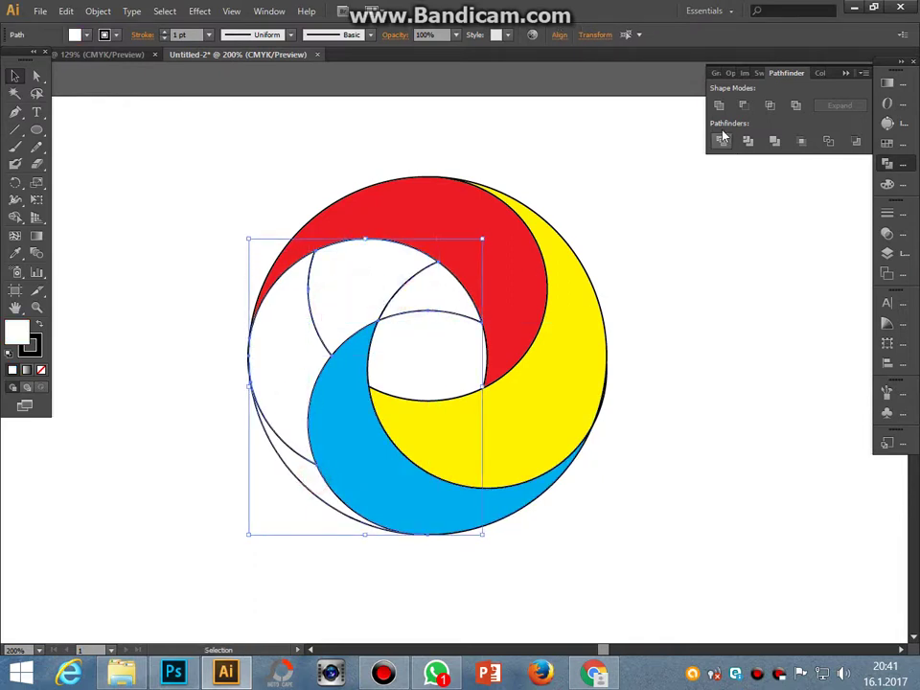
click(85, 34)
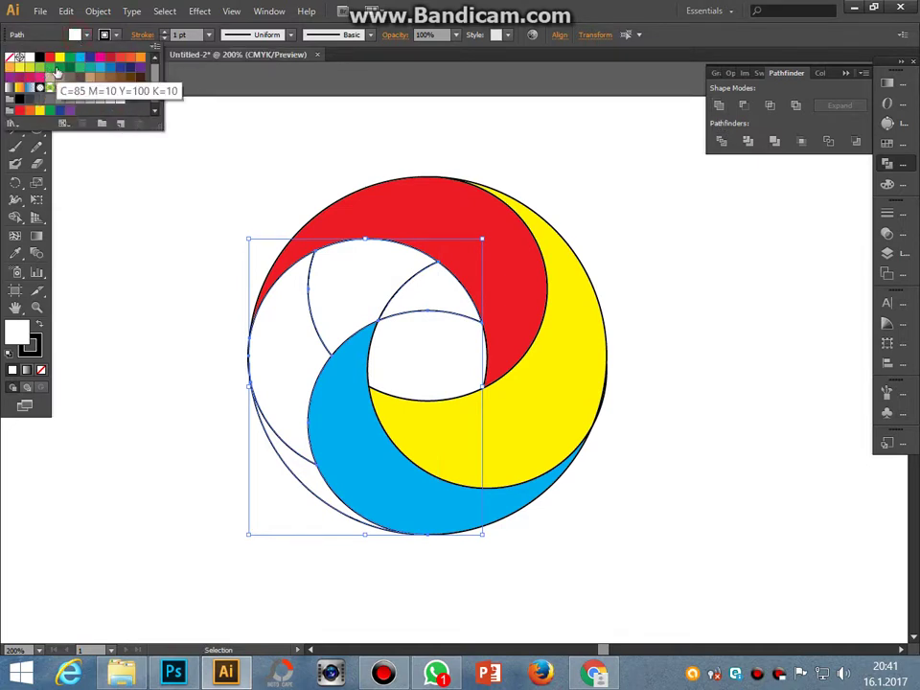
click(59, 68)
click(50, 68)
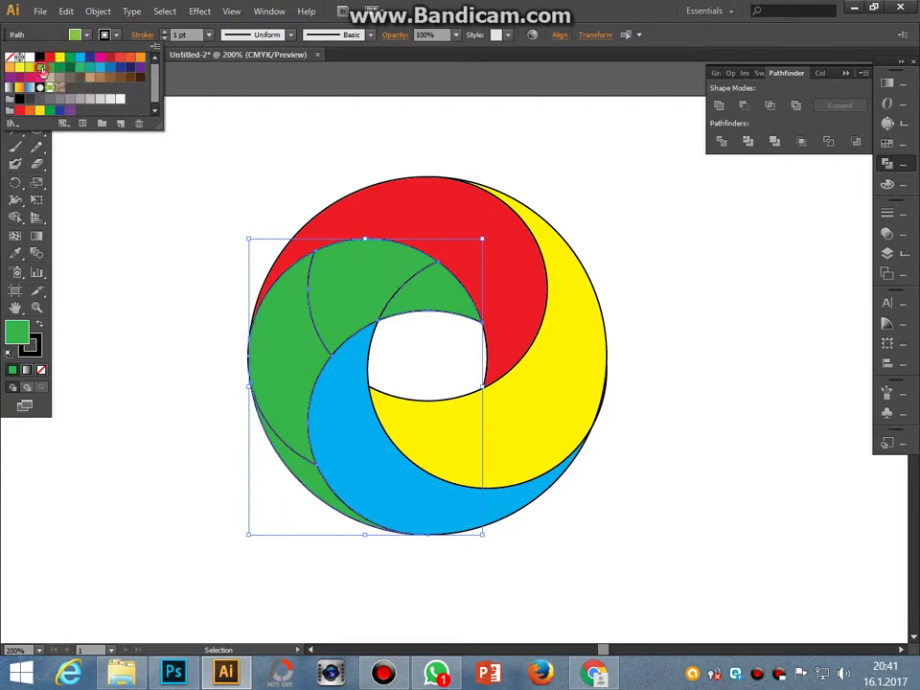
click(40, 68)
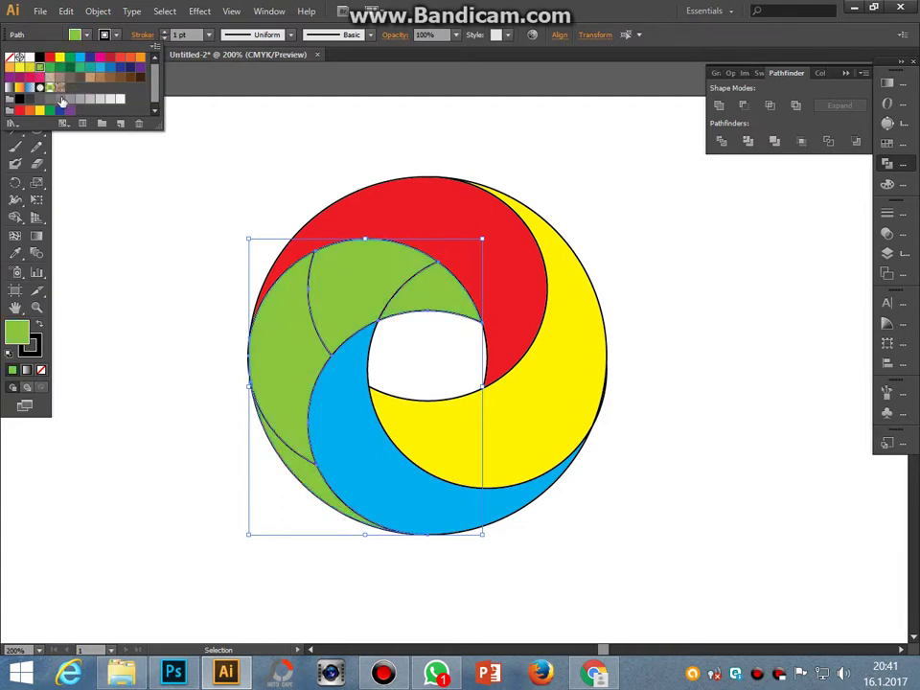
click(719, 106)
click(707, 266)
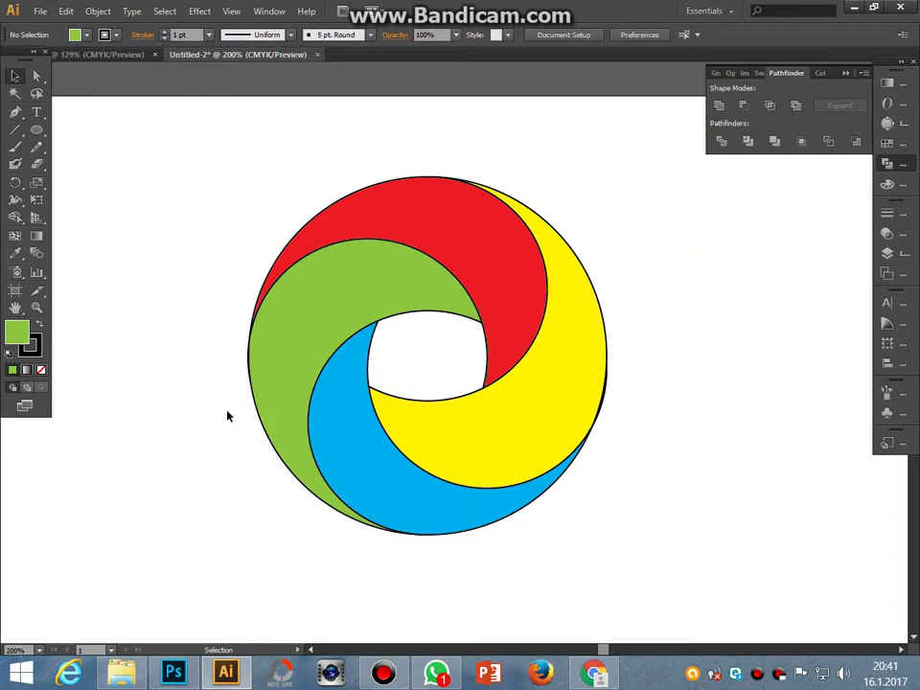
Remove the black outlines from all swirl pieces and set a 5 pt stroke.
drag(301, 276, 622, 508)
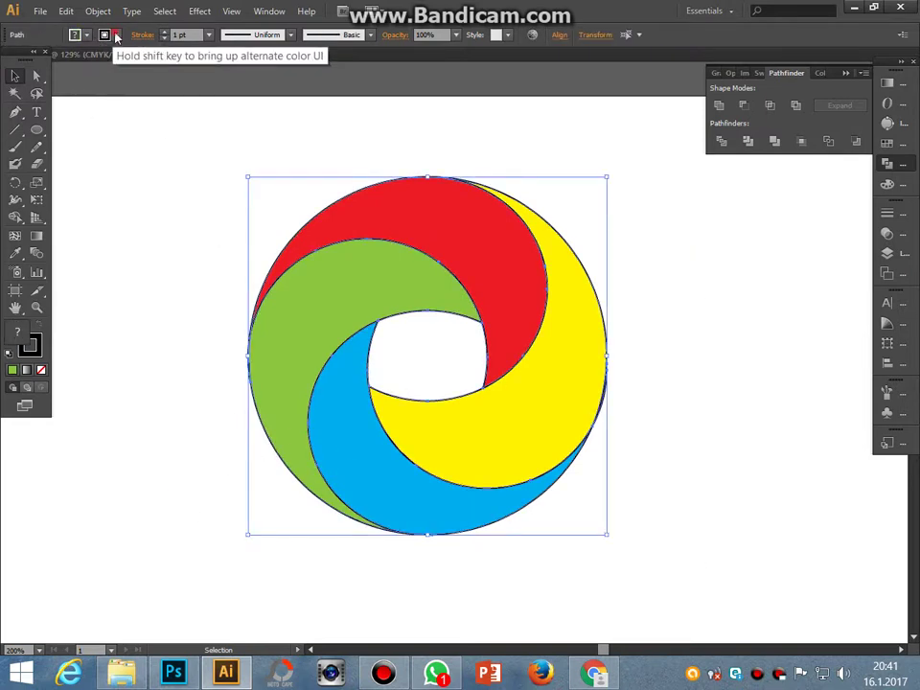
click(114, 35)
click(9, 59)
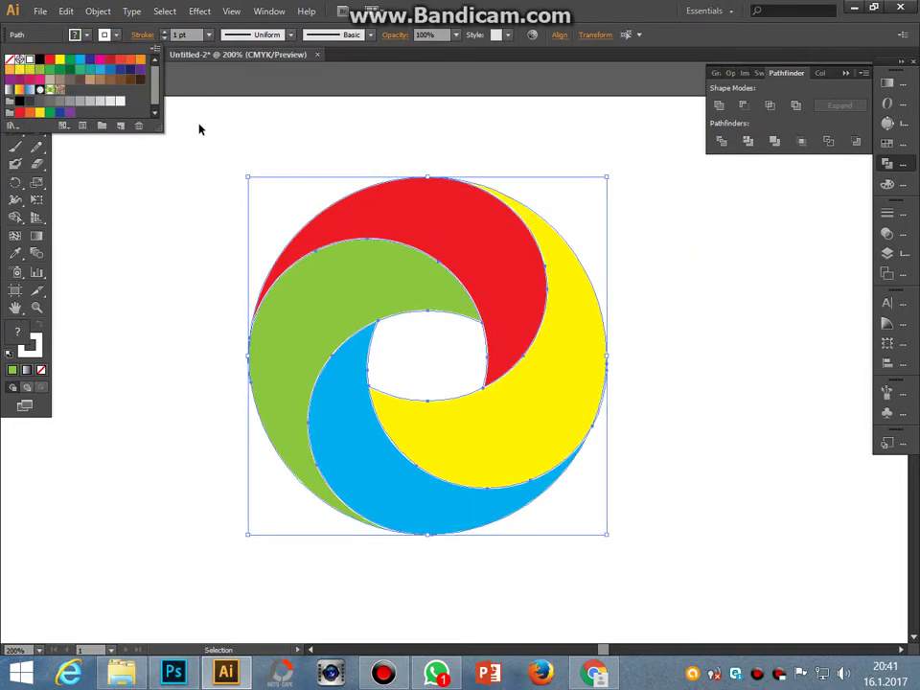
click(165, 29)
text(5)
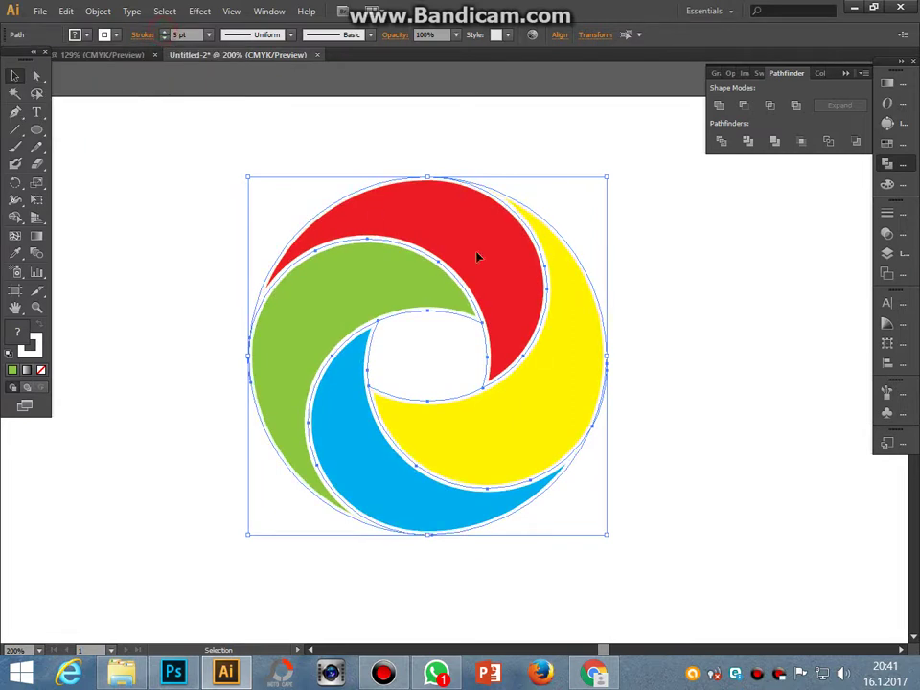
click(616, 290)
Check individual swirl pieces and test-move the green piece, undoing the move.
click(544, 372)
click(456, 314)
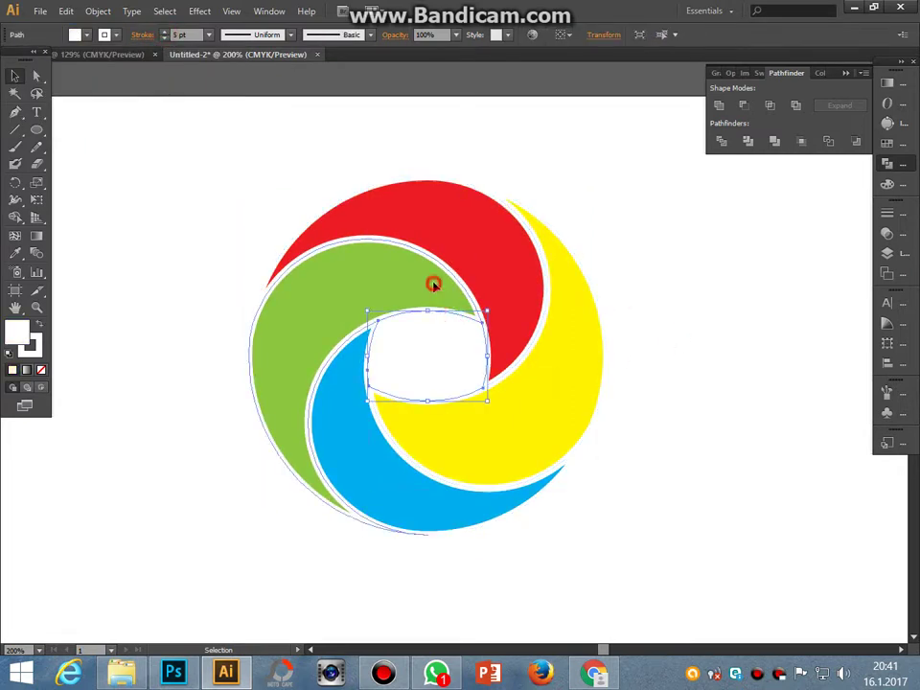
click(433, 285)
double_click(505, 245)
double_click(692, 230)
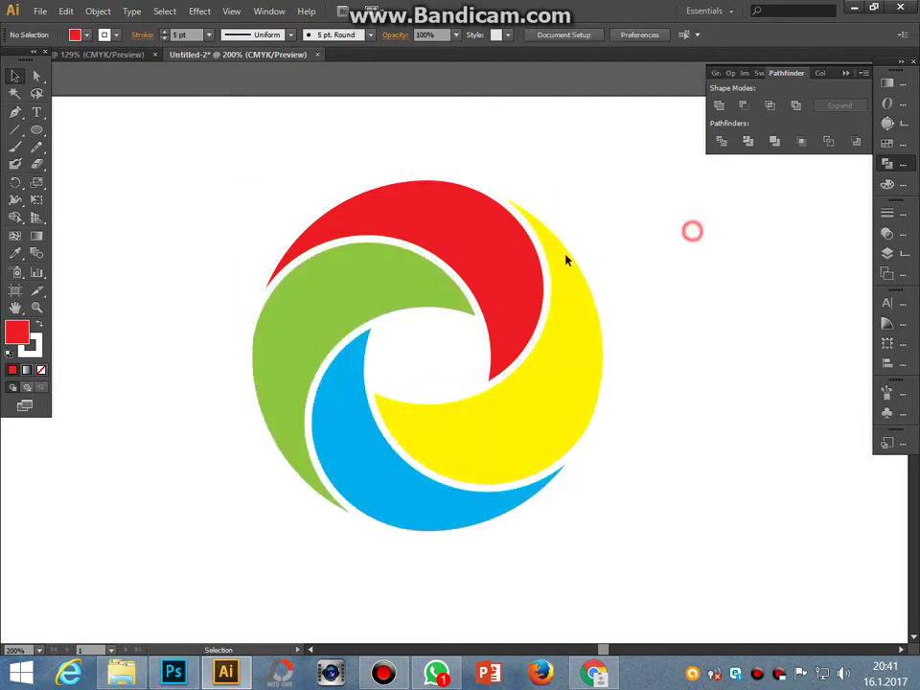
click(448, 267)
drag(440, 273, 316, 295)
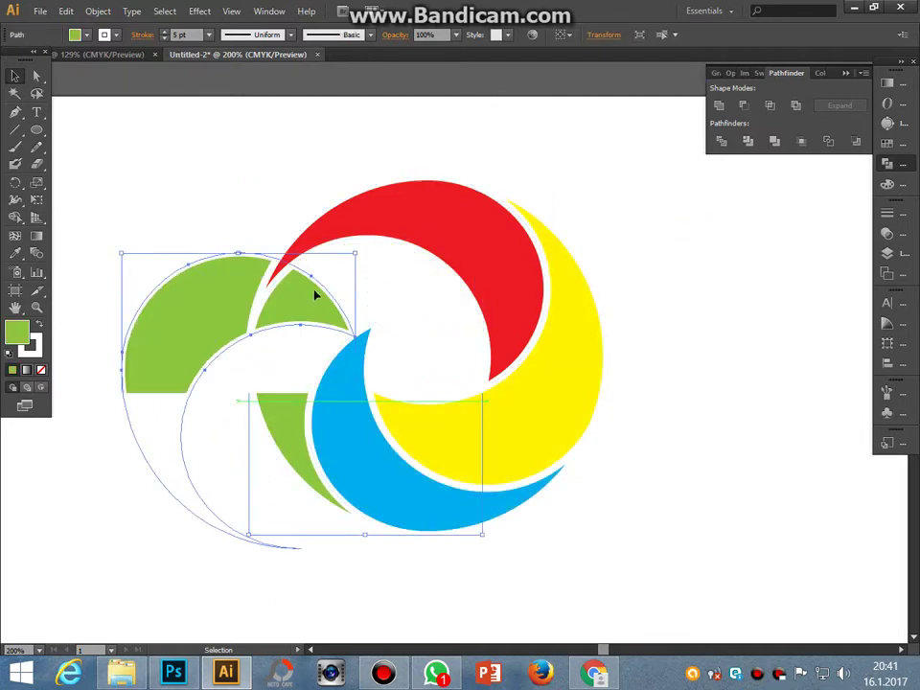
key(ctrl+z)
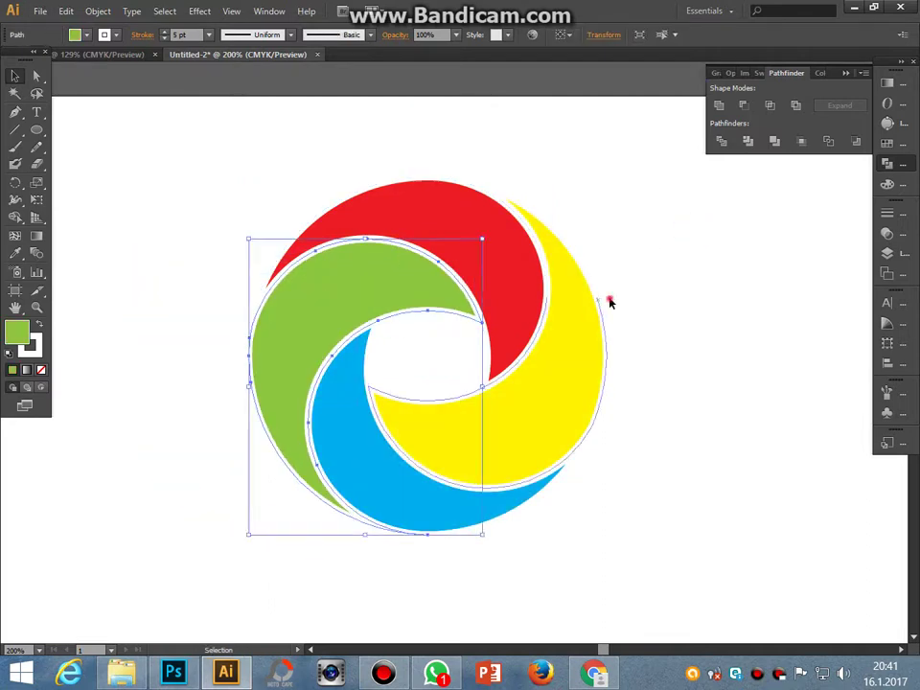
click(609, 303)
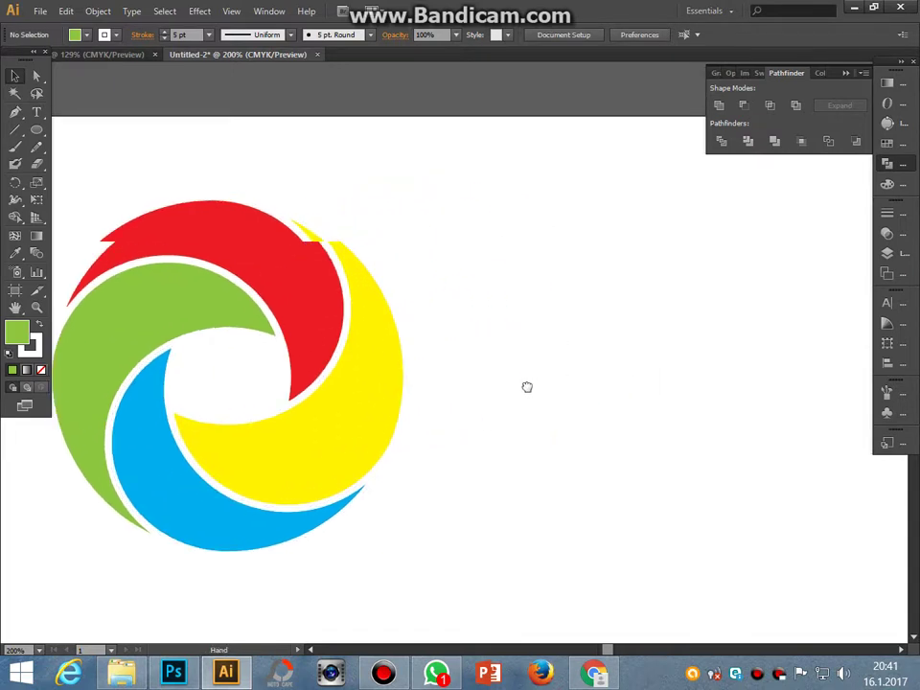
Enlarge the signature text beside the logo by dragging its corner handle.
drag(726, 367, 511, 308)
click(36, 112)
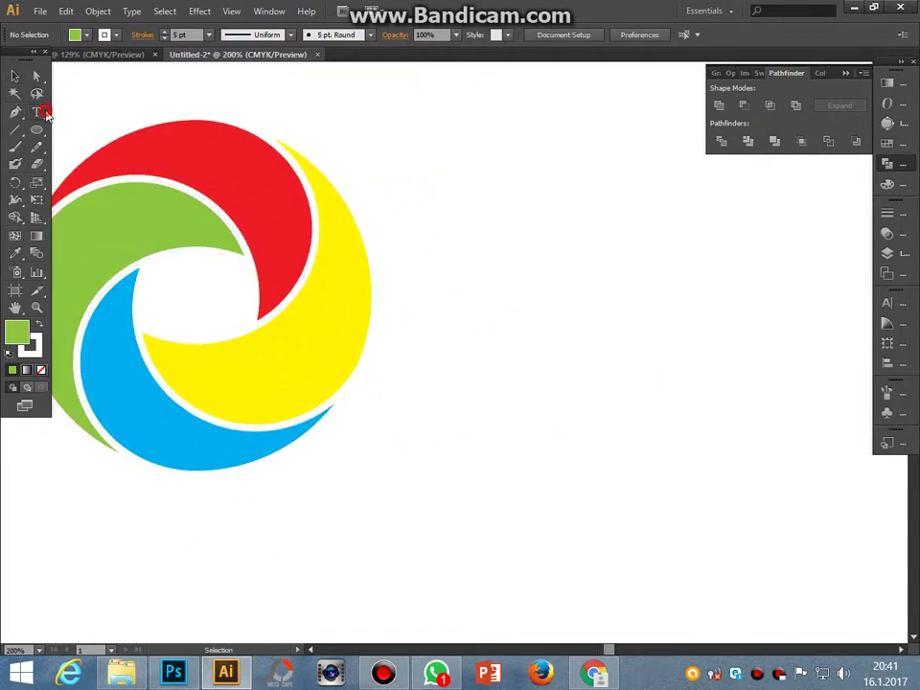
click(429, 349)
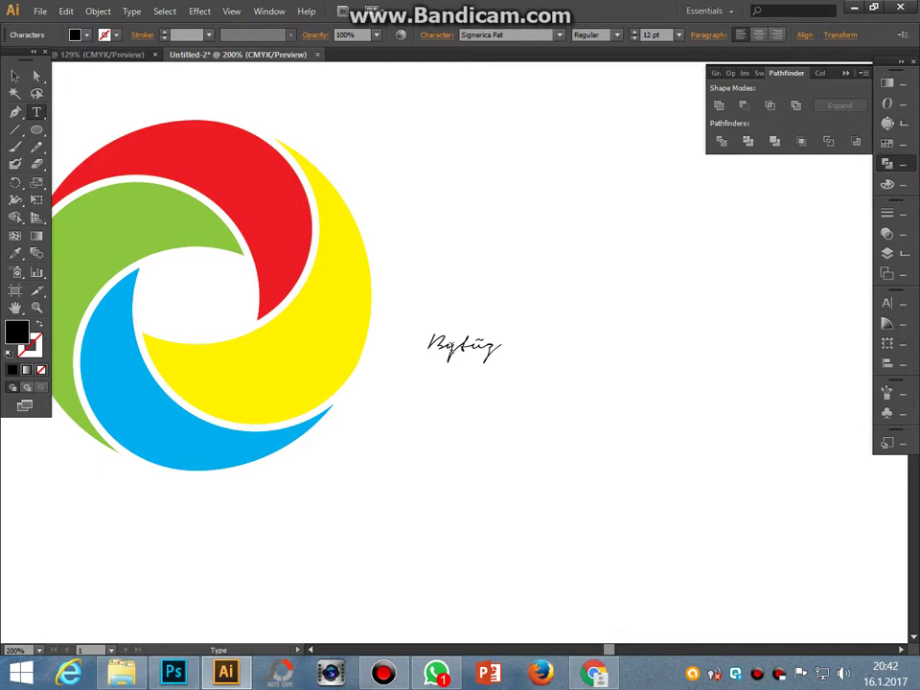
click(16, 76)
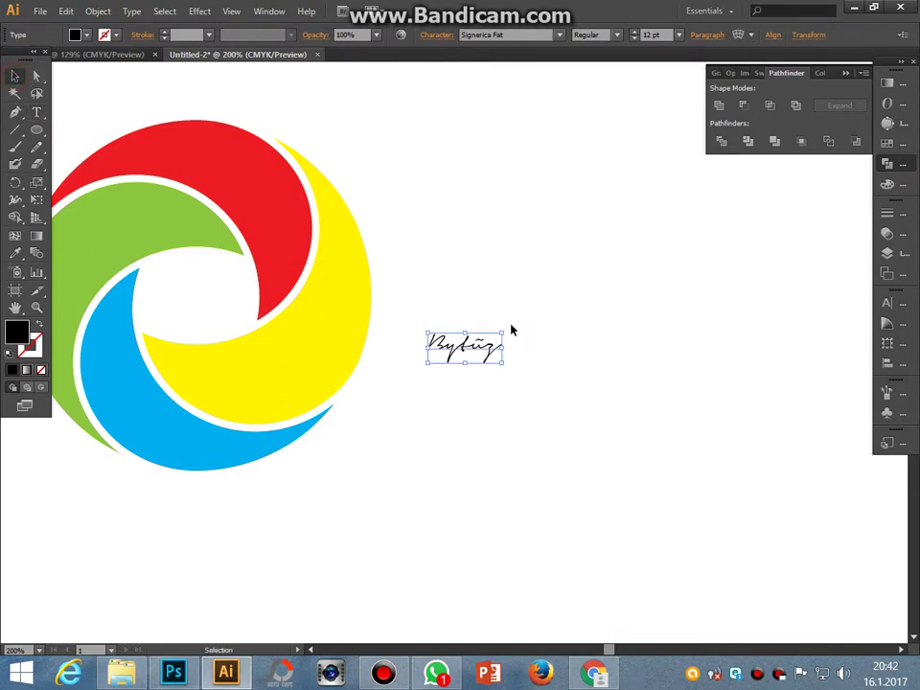
mouse_move(505, 333)
mouse_down()
mouse_move(487, 303)
mouse_move(416, 396)
mouse_move(478, 342)
mouse_up()
click(563, 360)
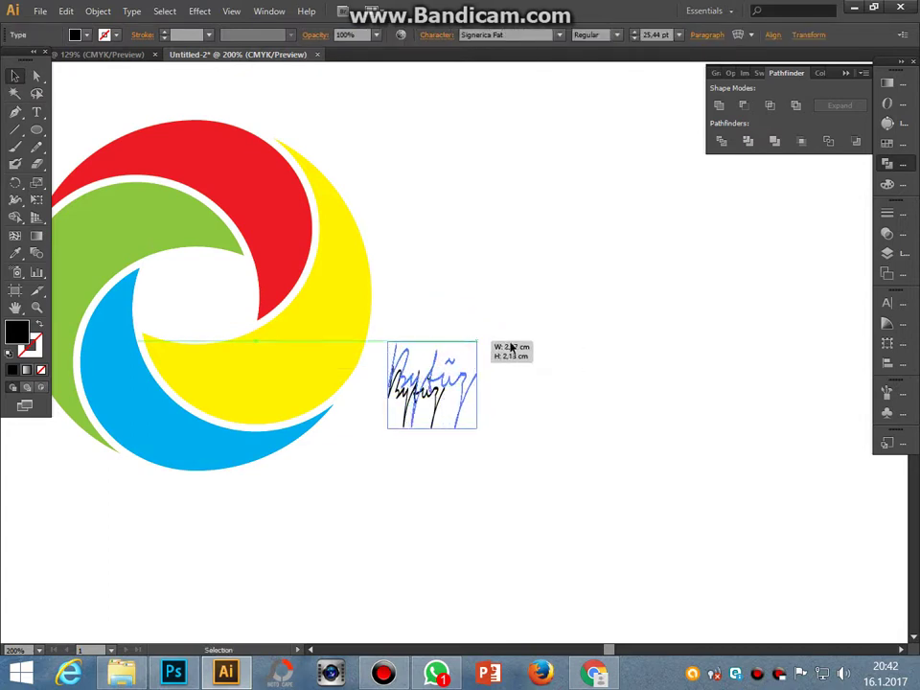
click(555, 360)
Colour the signature's last letters red.
key(t)
drag(558, 377, 297, 242)
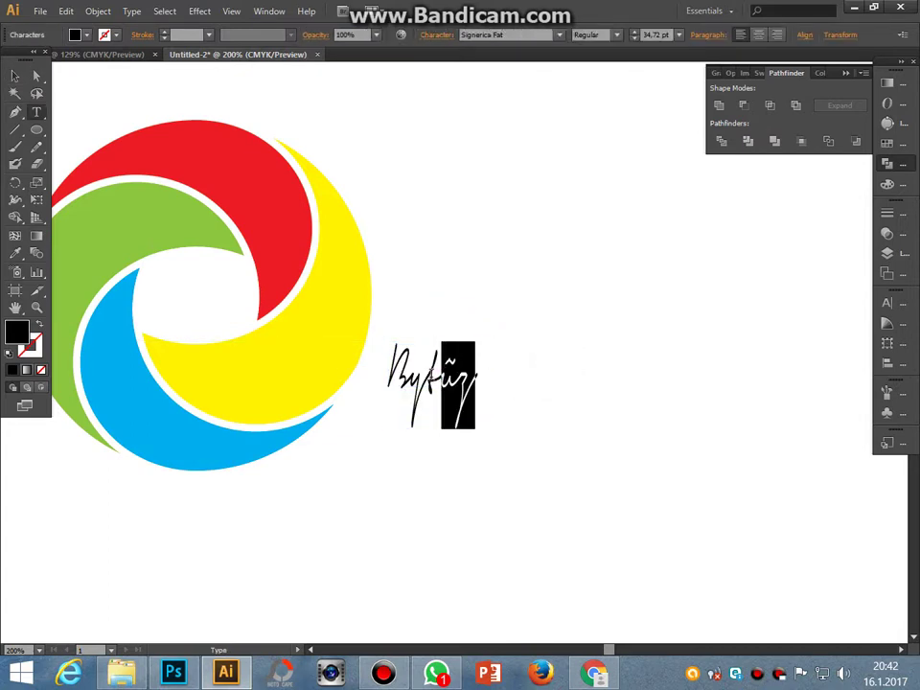
click(86, 34)
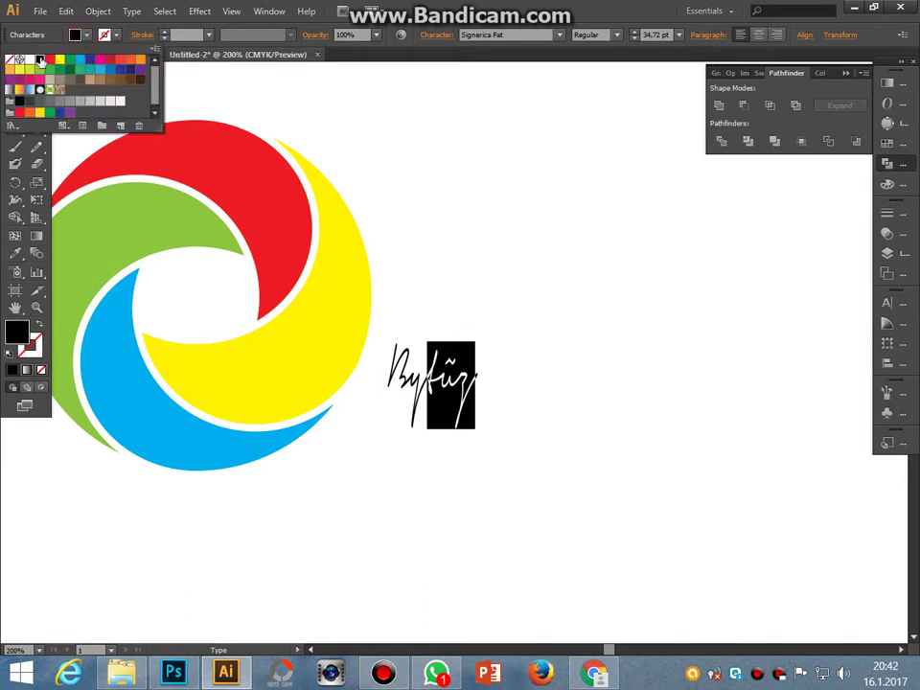
click(49, 60)
click(403, 254)
click(529, 384)
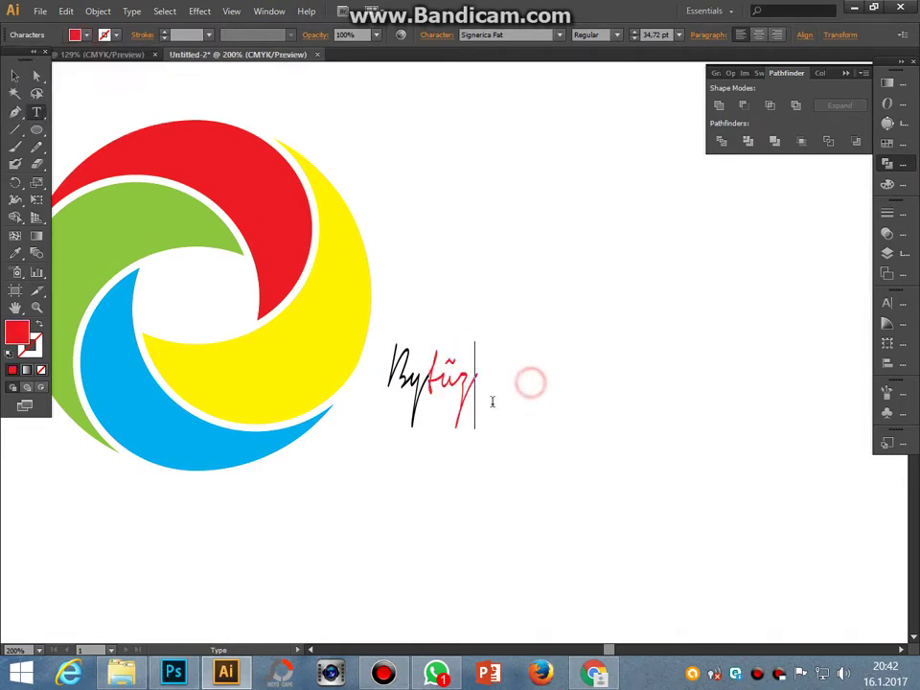
drag(36, 130, 96, 128)
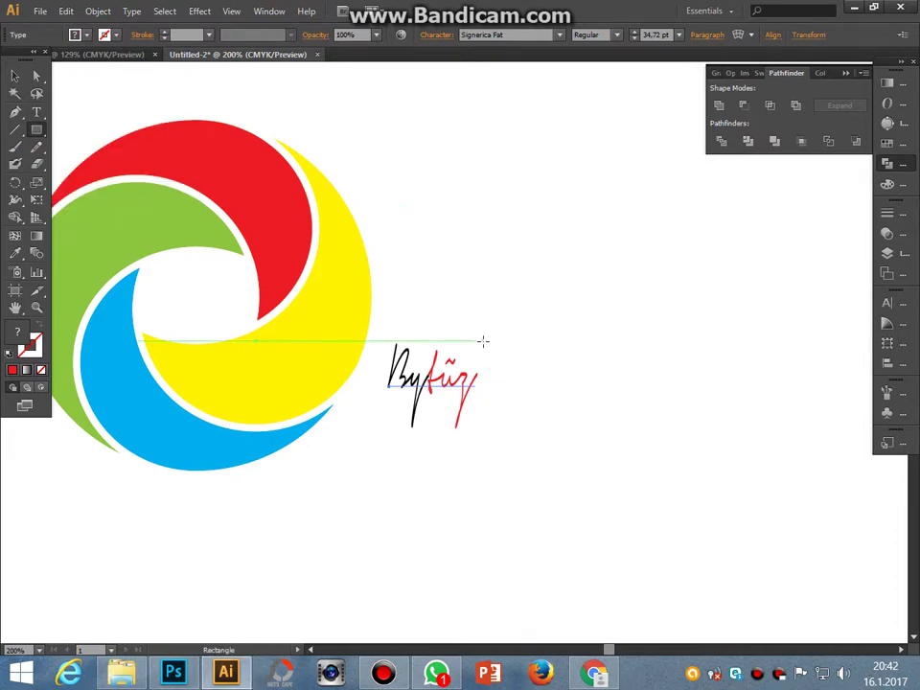
Draw a thin vertical rectangle right of the signature and fill it black.
drag(483, 340, 485, 432)
click(86, 35)
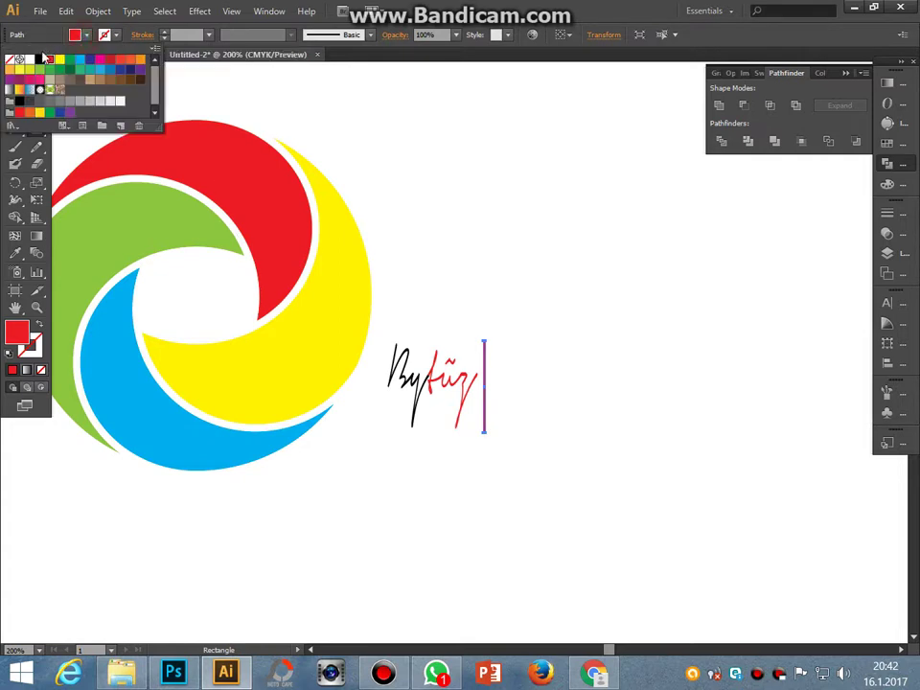
click(38, 60)
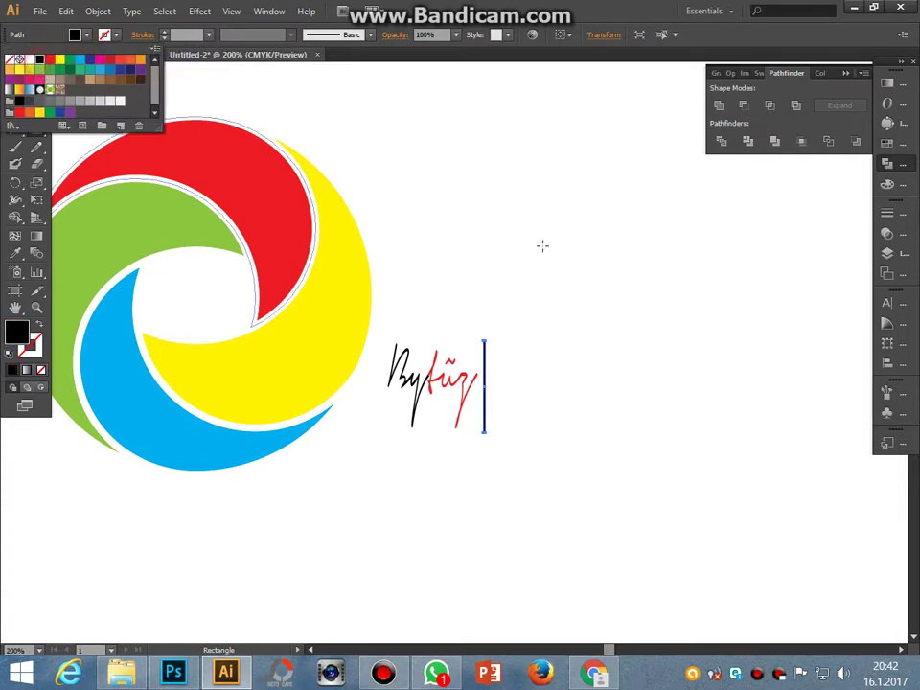
click(543, 244)
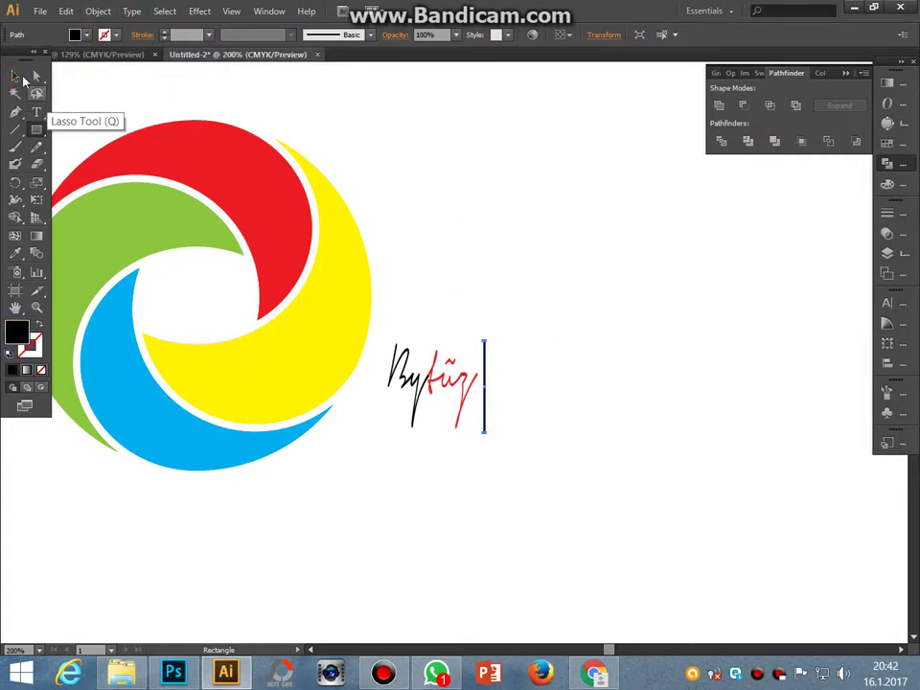
click(14, 76)
click(607, 306)
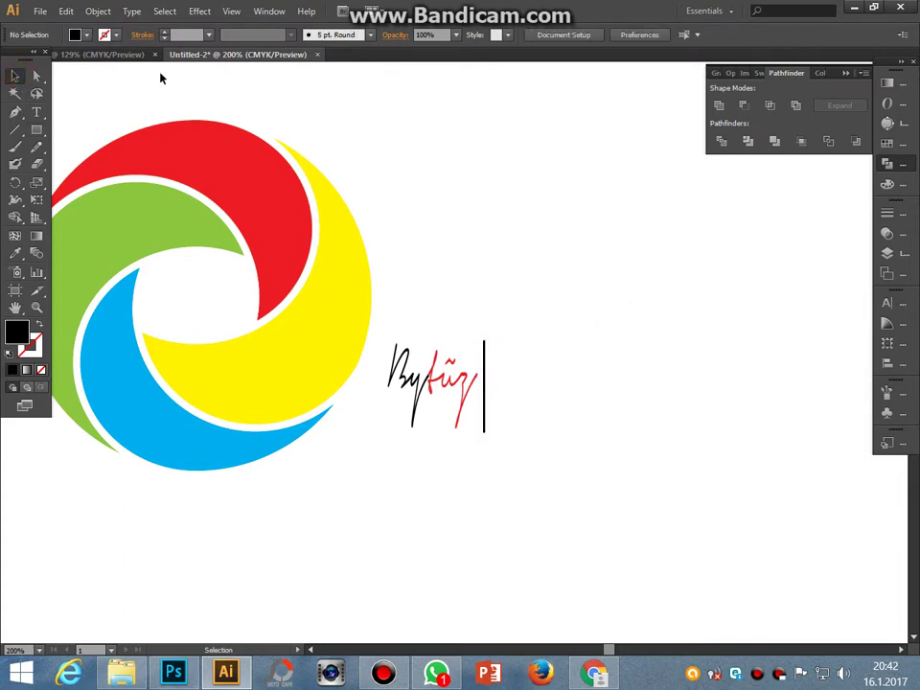
Type 'Graphic' right of the divider in Square 721 BT, then move and enlarge it.
key(t)
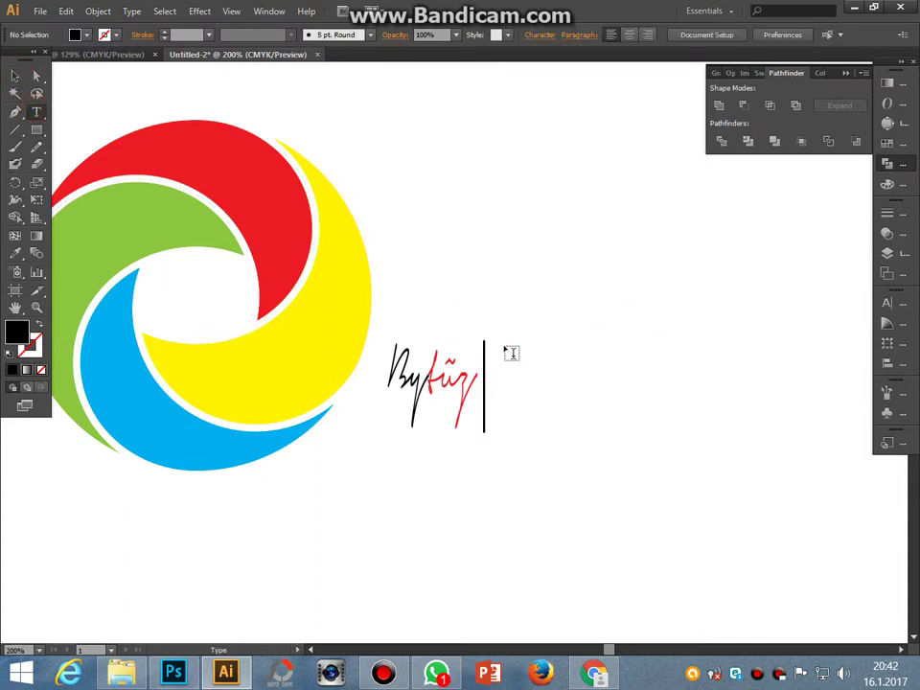
click(508, 352)
text(Graphic)
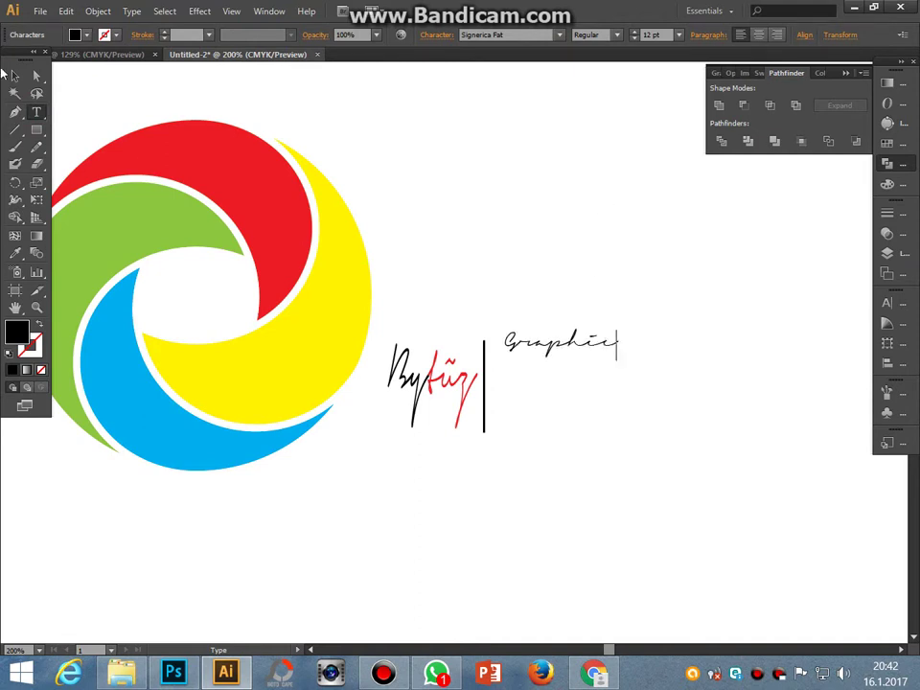
click(16, 76)
click(503, 35)
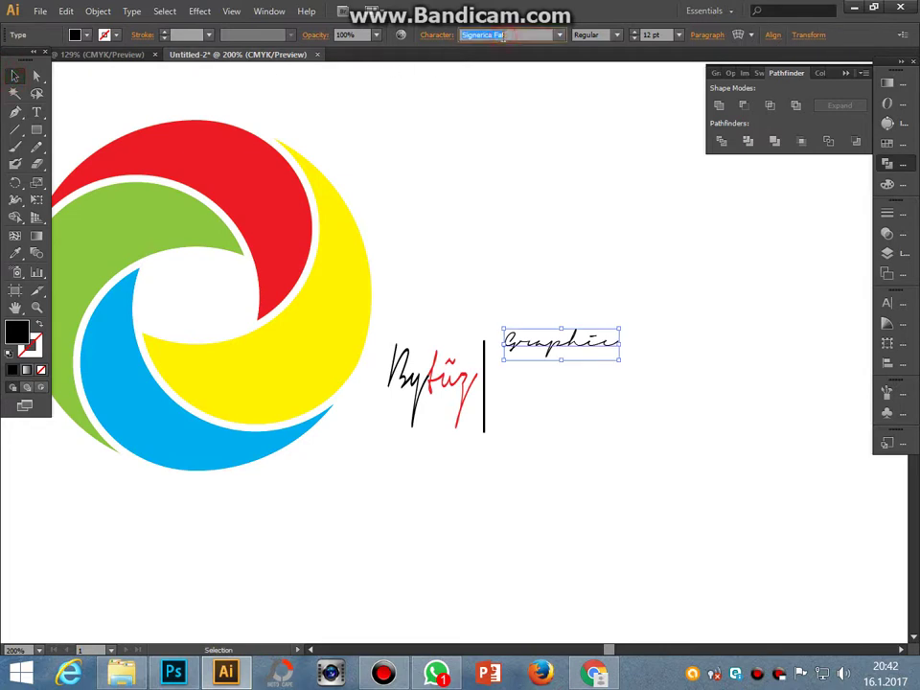
key(Down)
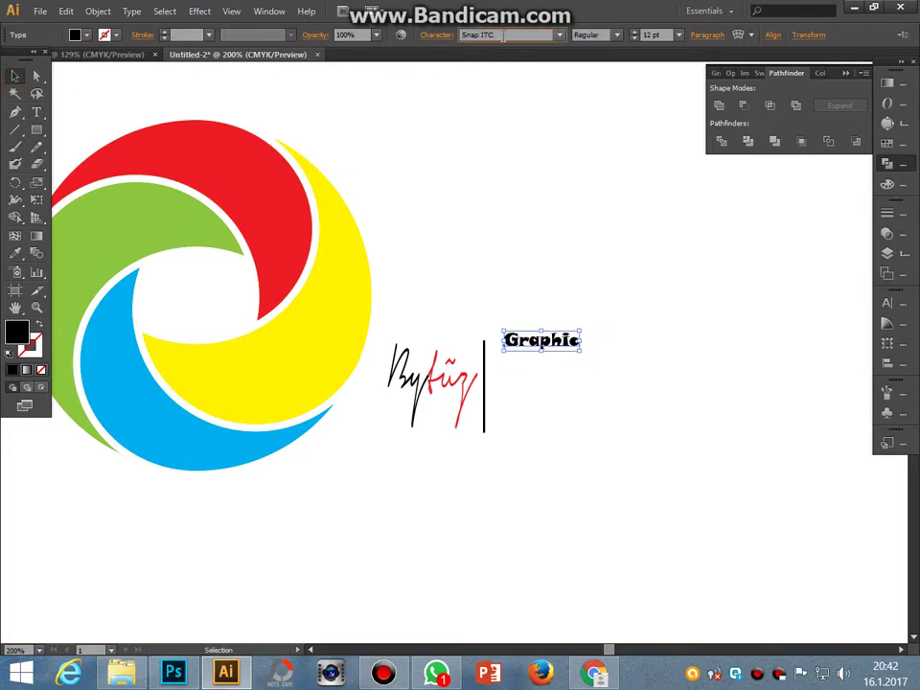
key(Down)
key(Down)
mouse_move(546, 348)
mouse_down()
mouse_move(533, 371)
mouse_move(616, 397)
mouse_up()
click(637, 417)
Type 'designer' on a new text line beneath 'Graphic'.
click(36, 111)
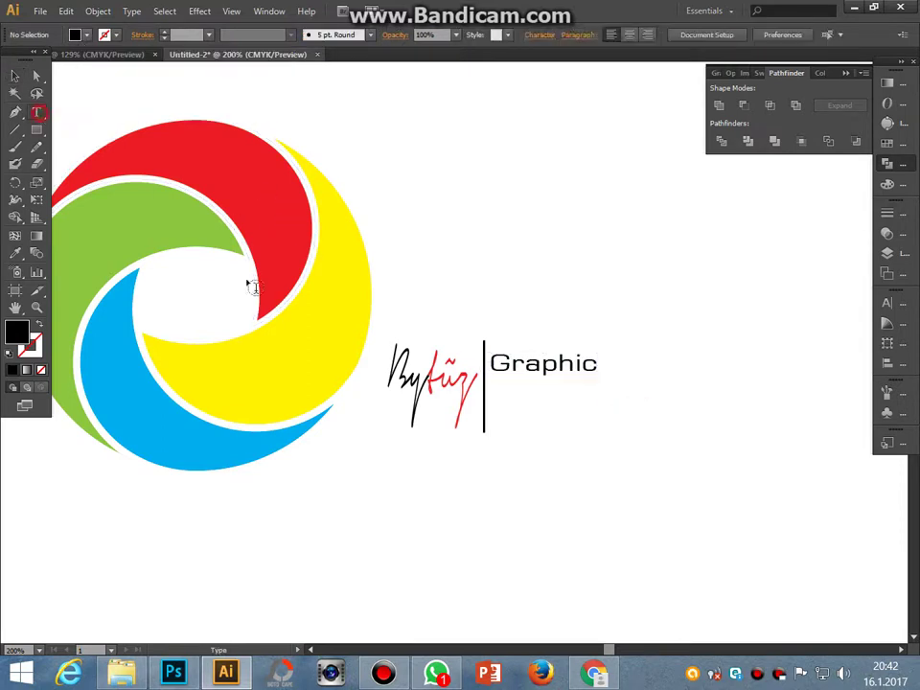
click(495, 394)
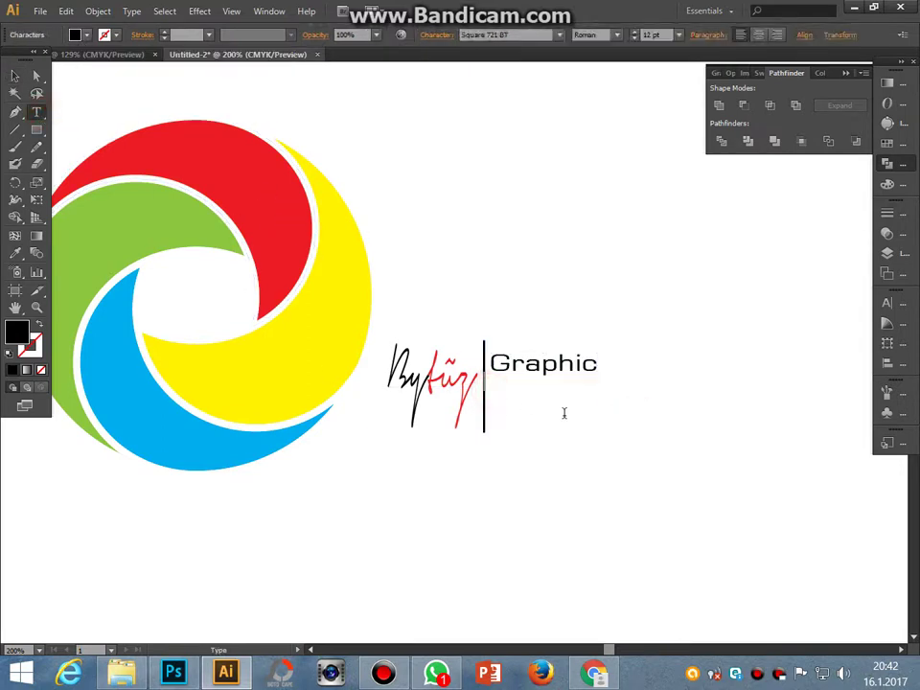
key(Escape)
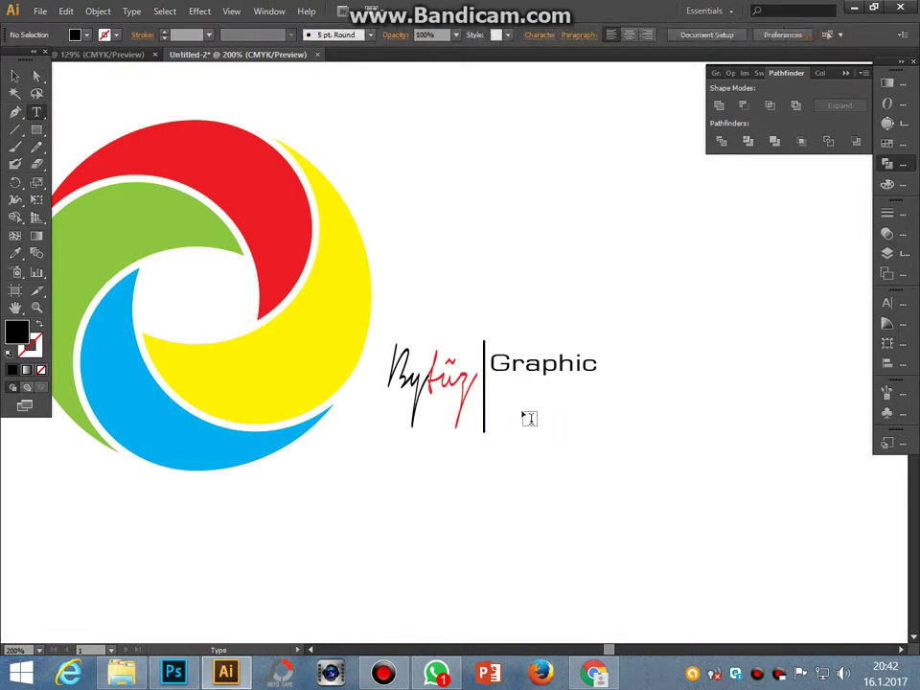
click(494, 386)
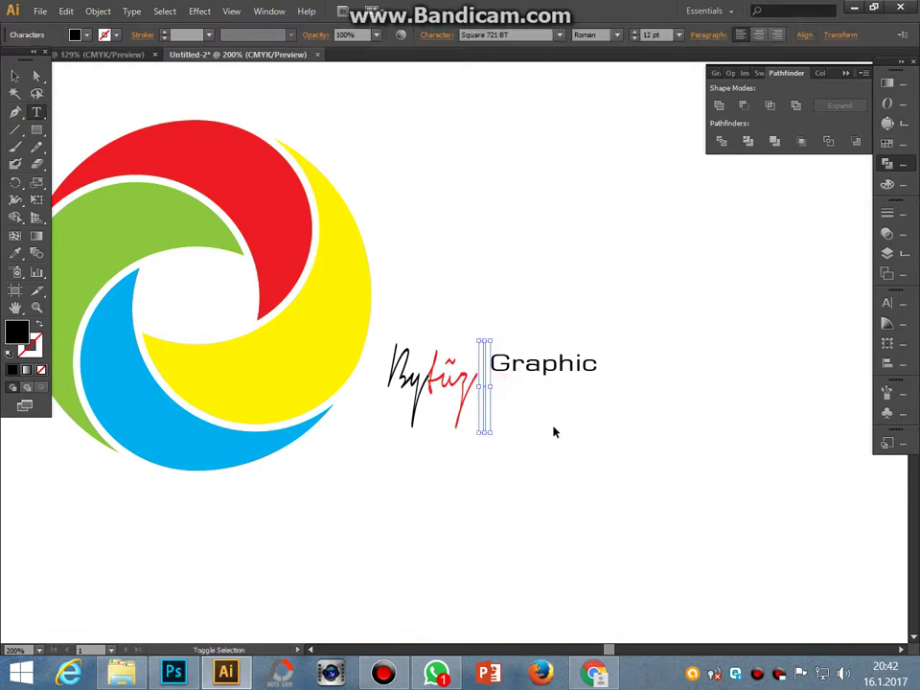
key(Escape)
click(510, 397)
text(designer)
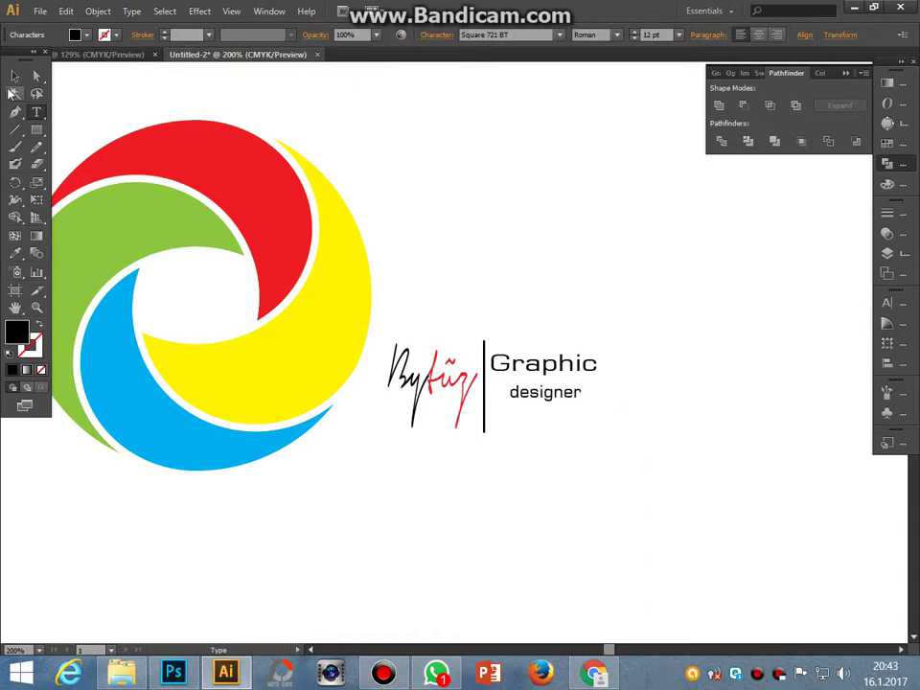
Align 'designer' under 'Graphic' and enlarge it.
click(530, 396)
drag(529, 396, 502, 396)
click(530, 397)
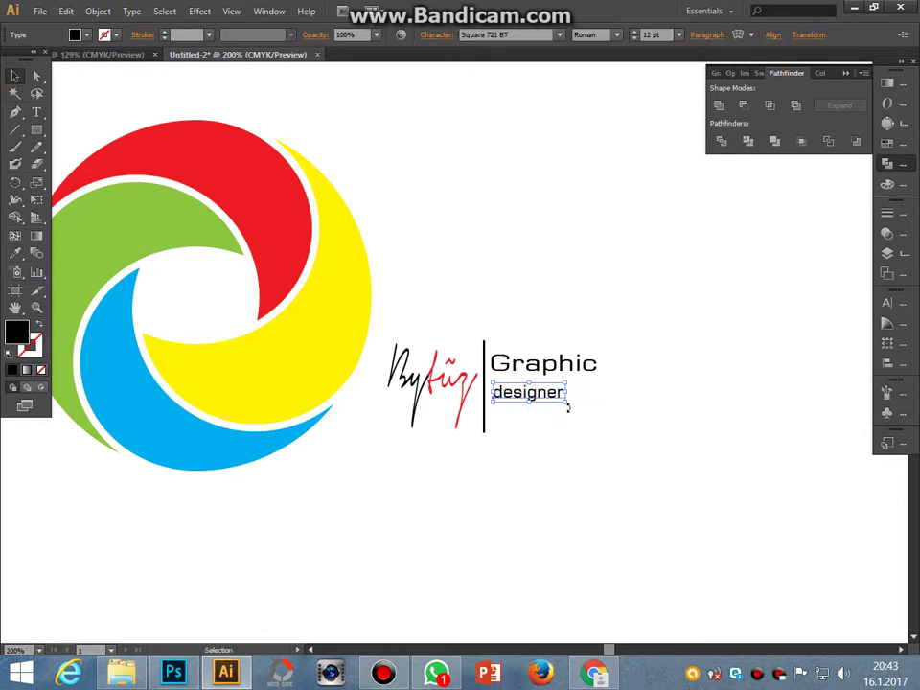
drag(568, 405, 614, 420)
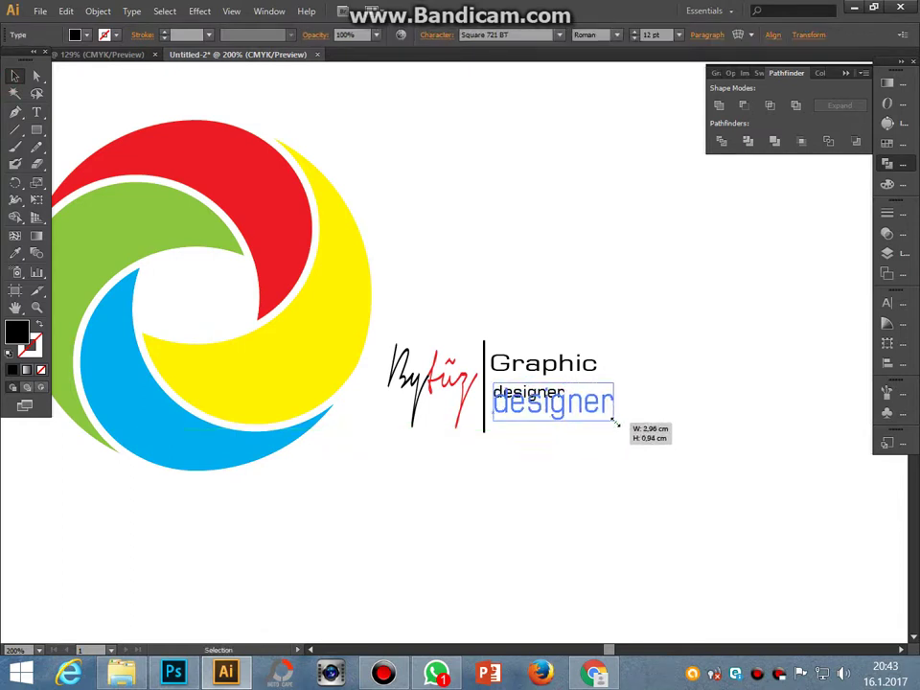
Give 'designer' a black 2 pt stroke.
click(587, 399)
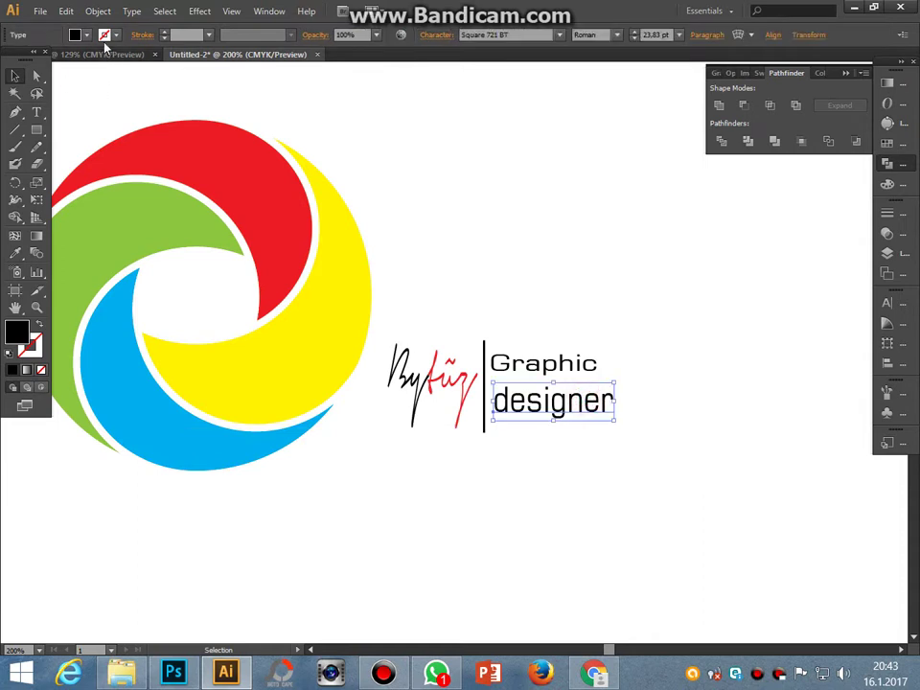
click(104, 34)
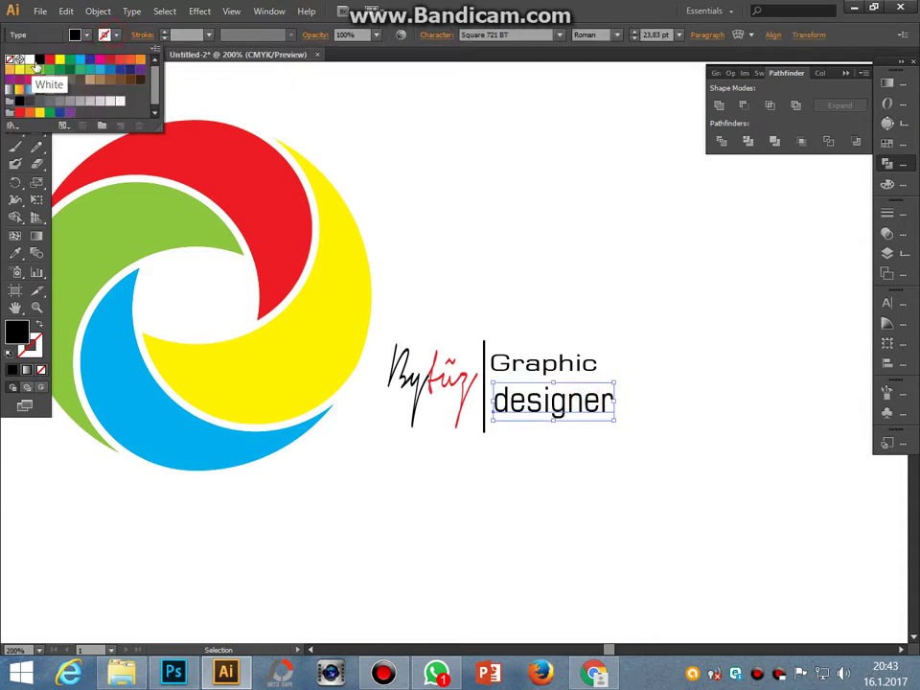
click(39, 61)
click(164, 31)
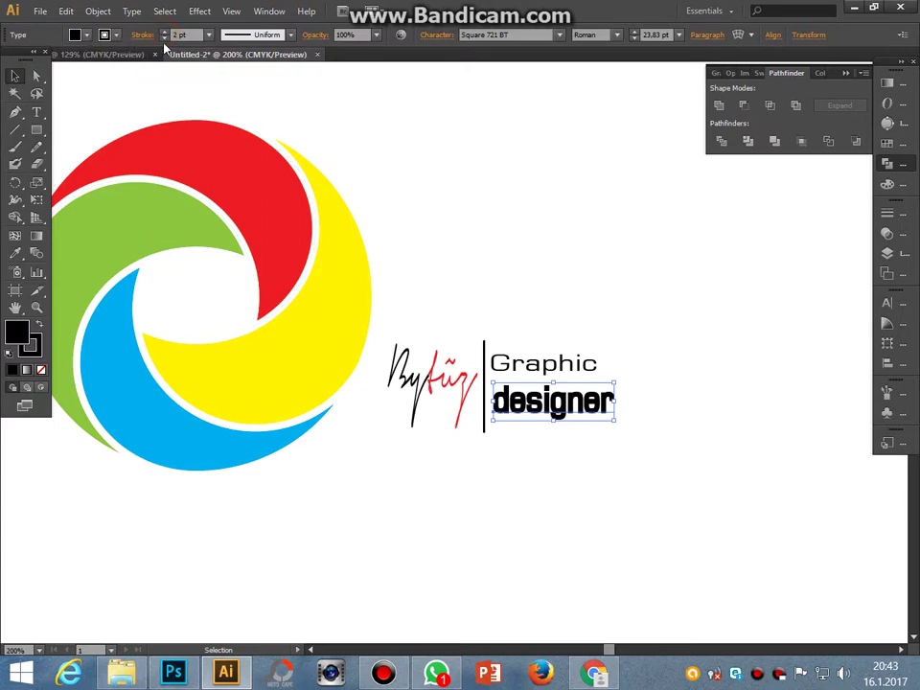
click(472, 290)
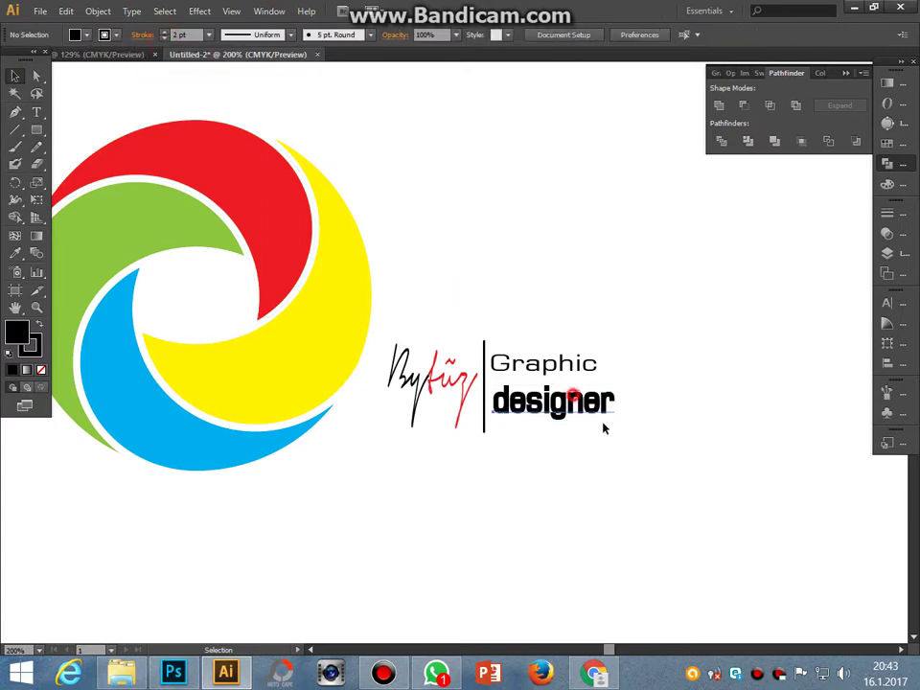
Enlarge 'designer' further into place, then scale 'Graphic' up by its corner handle.
click(603, 428)
mouse_move(615, 428)
mouse_down()
mouse_move(659, 437)
mouse_move(623, 412)
mouse_move(648, 390)
mouse_up()
click(649, 369)
click(595, 370)
click(699, 388)
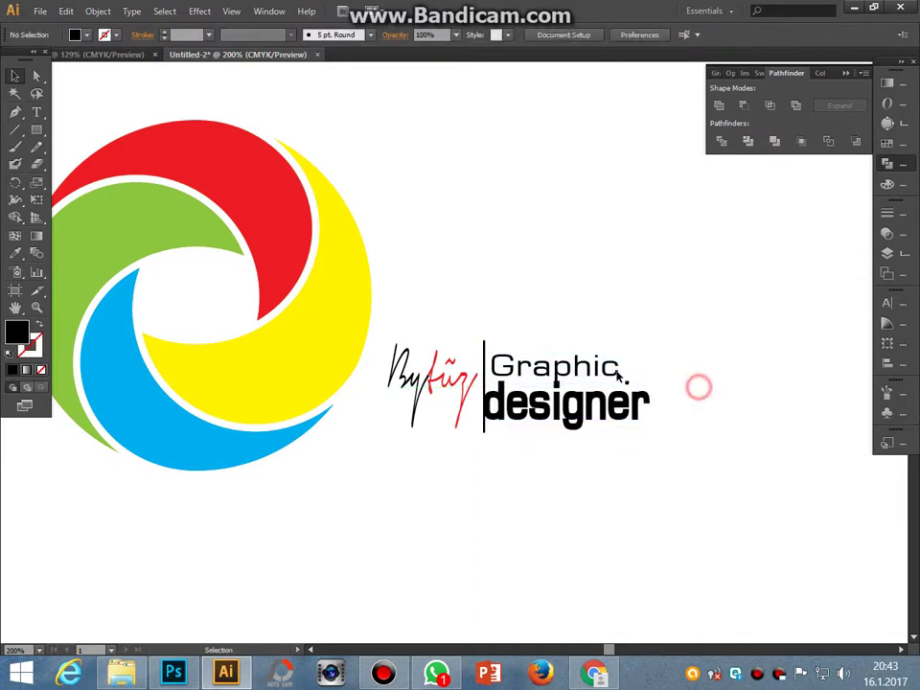
Add and delete a test ':)' text above the wordmark, then minimize Illustrator.
click(35, 111)
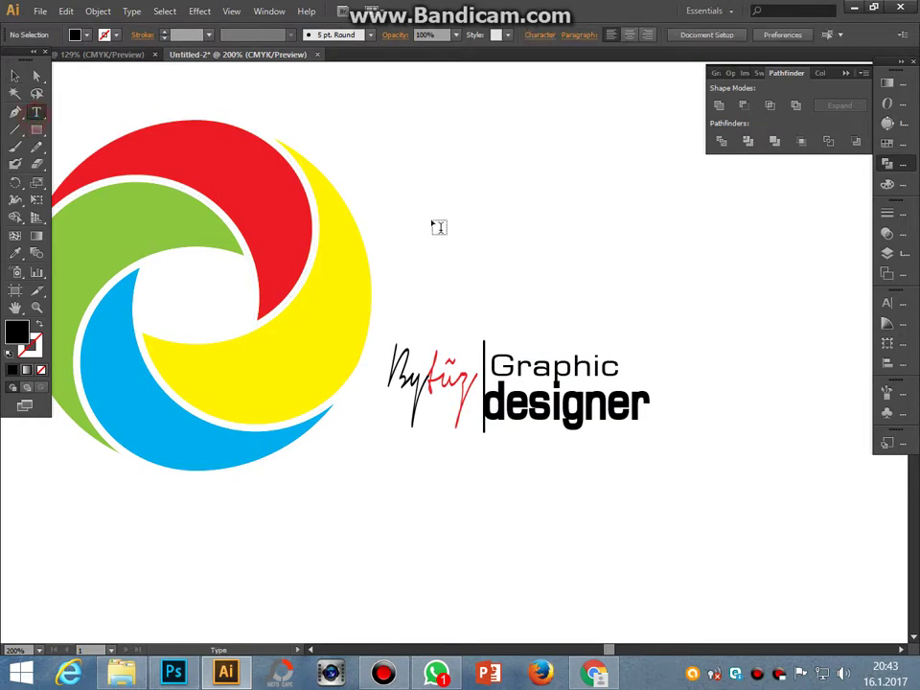
click(484, 197)
text(:))
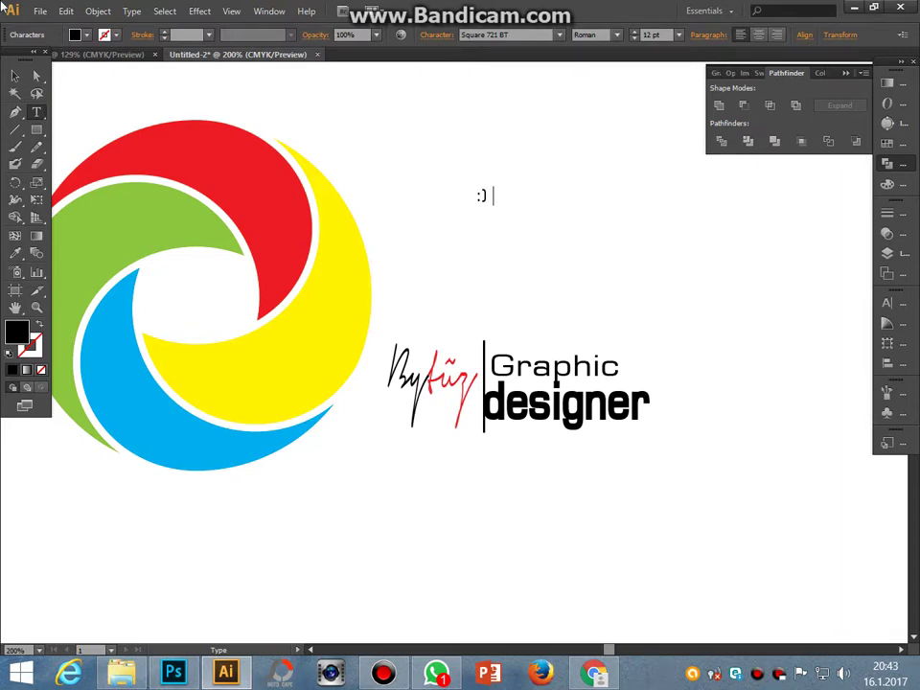
key(Escape)
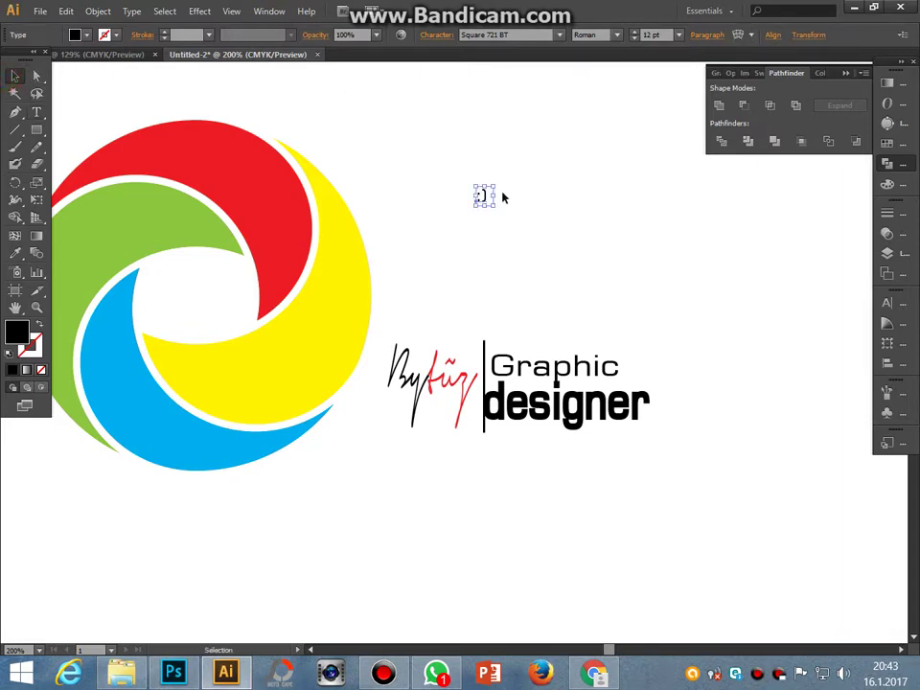
key(Delete)
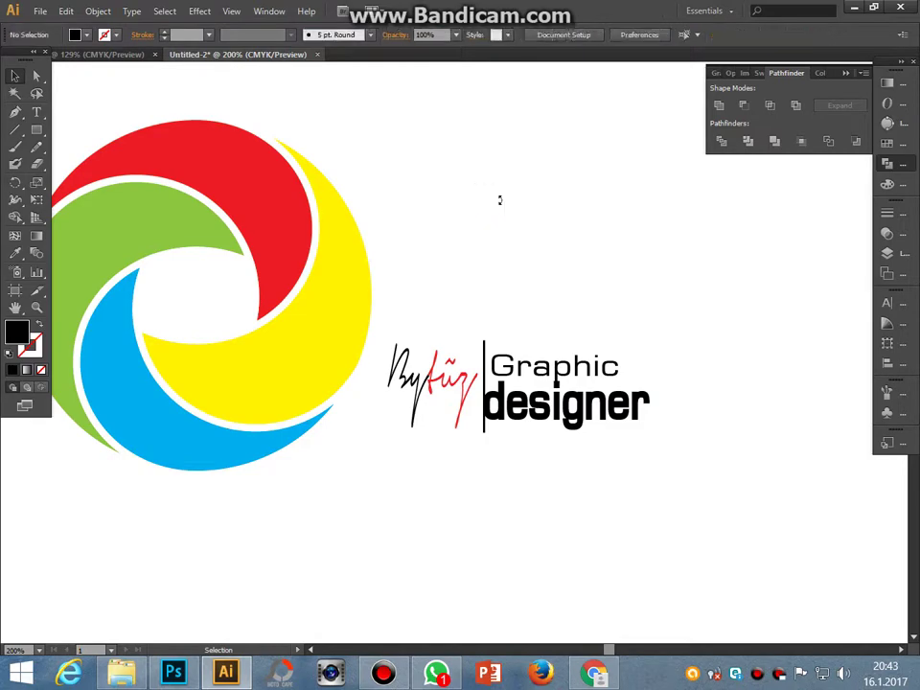
click(853, 8)
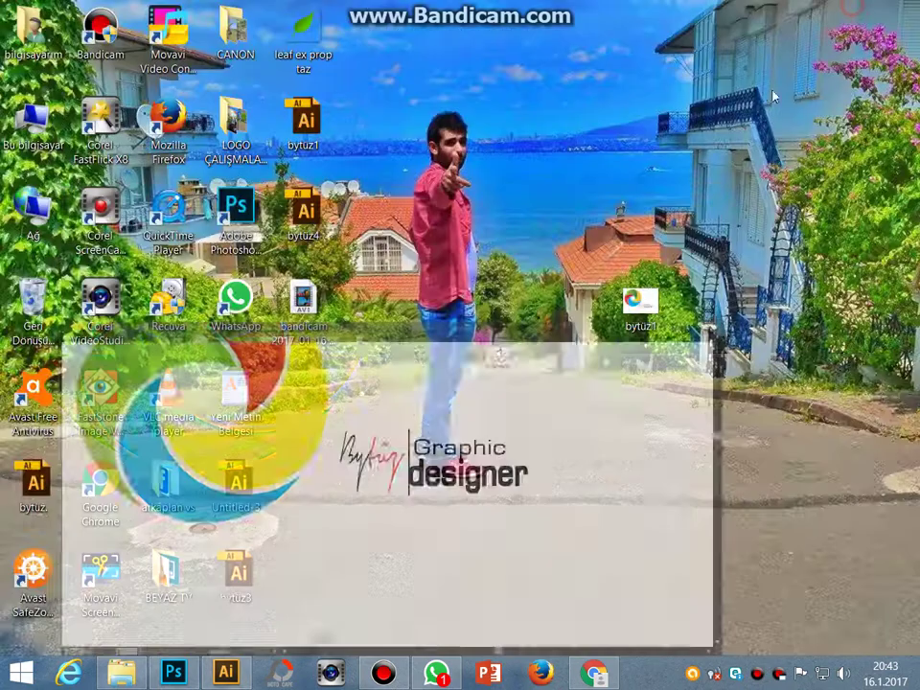